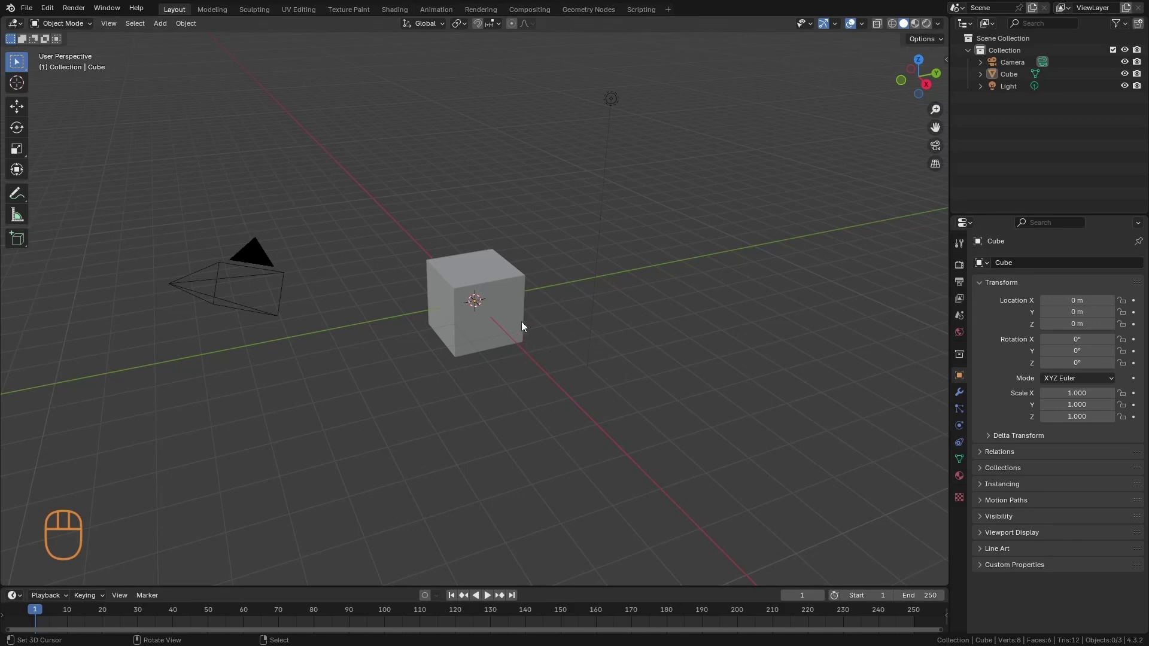
key(shift+a)
mouse_move(507, 330)
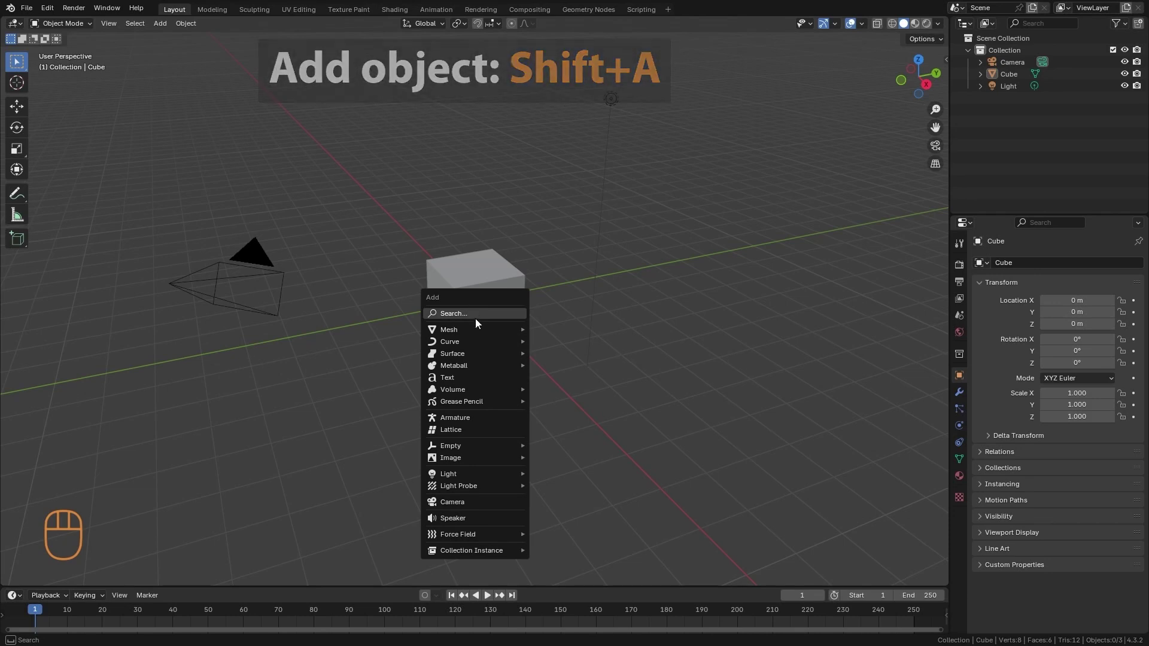
mouse_move(473, 332)
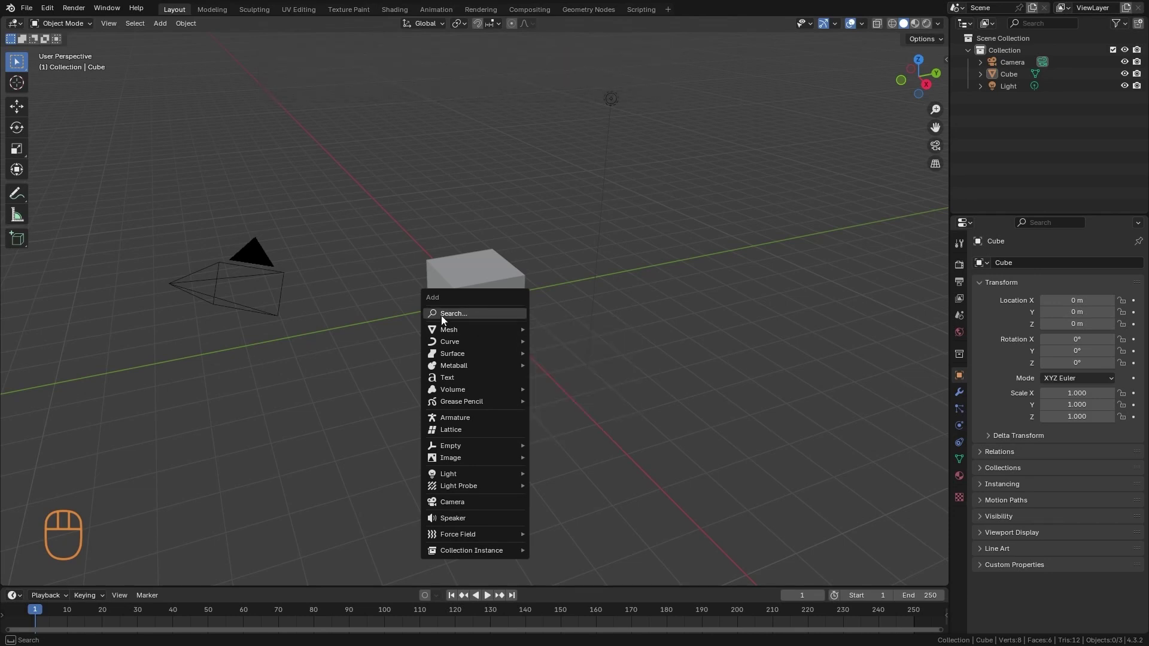
mouse_move(465, 351)
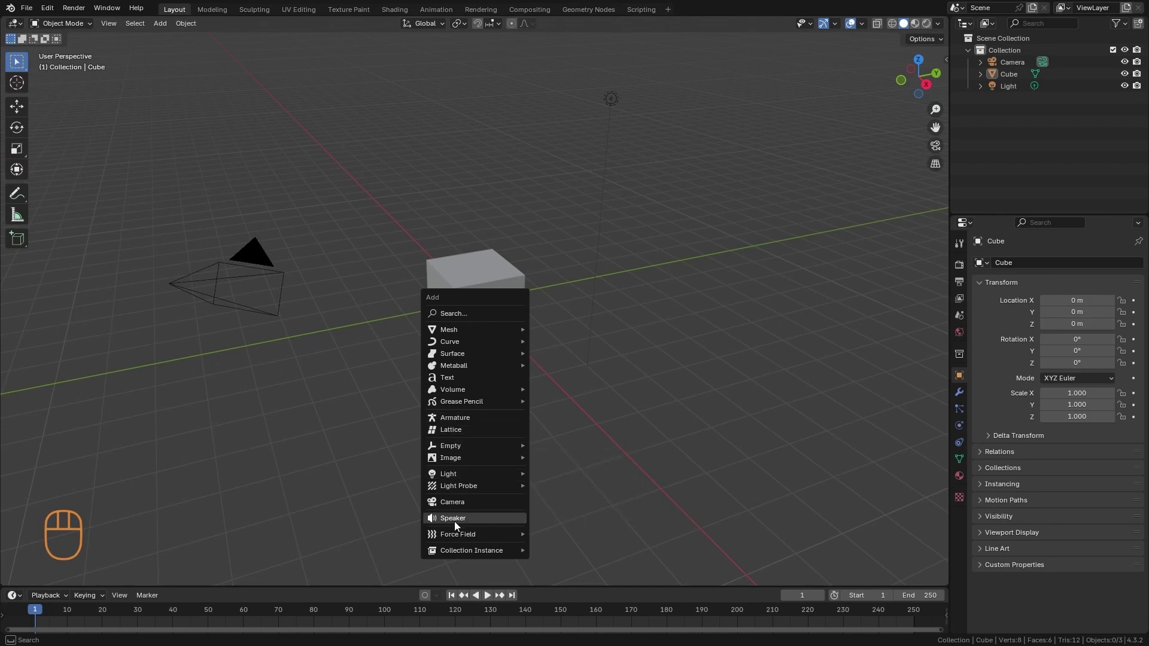
mouse_move(469, 405)
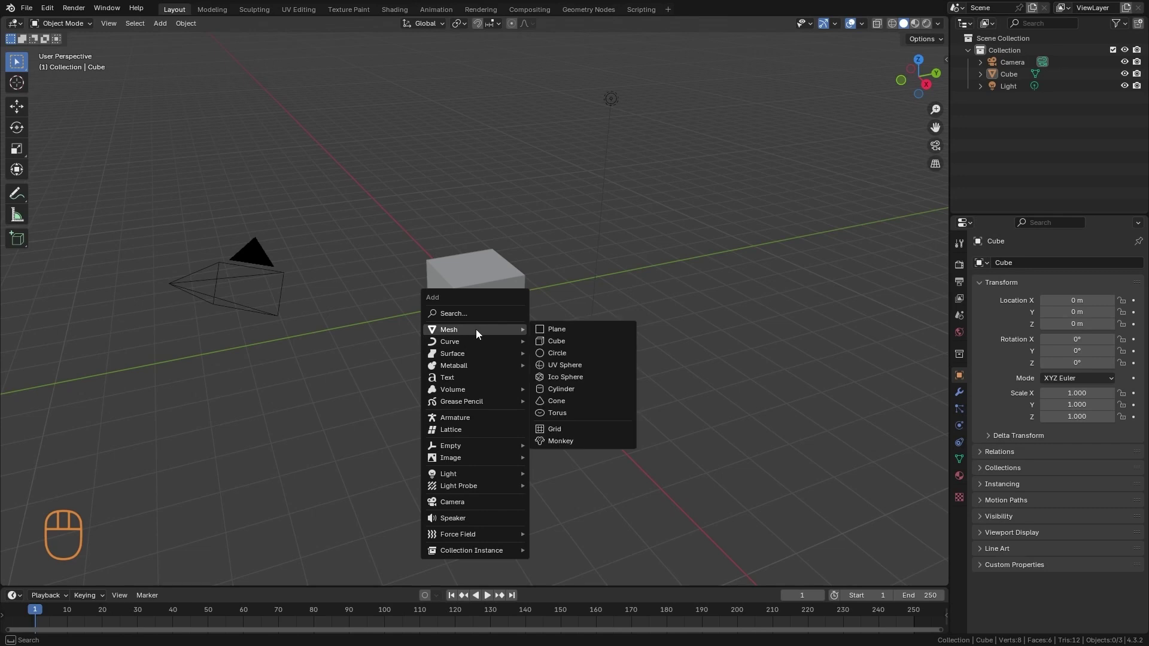
Add a Plane mesh at the scene origin, slicing horizontally through the default cube
click(551, 330)
ctrl+alt+drag(539, 375, 555, 321)
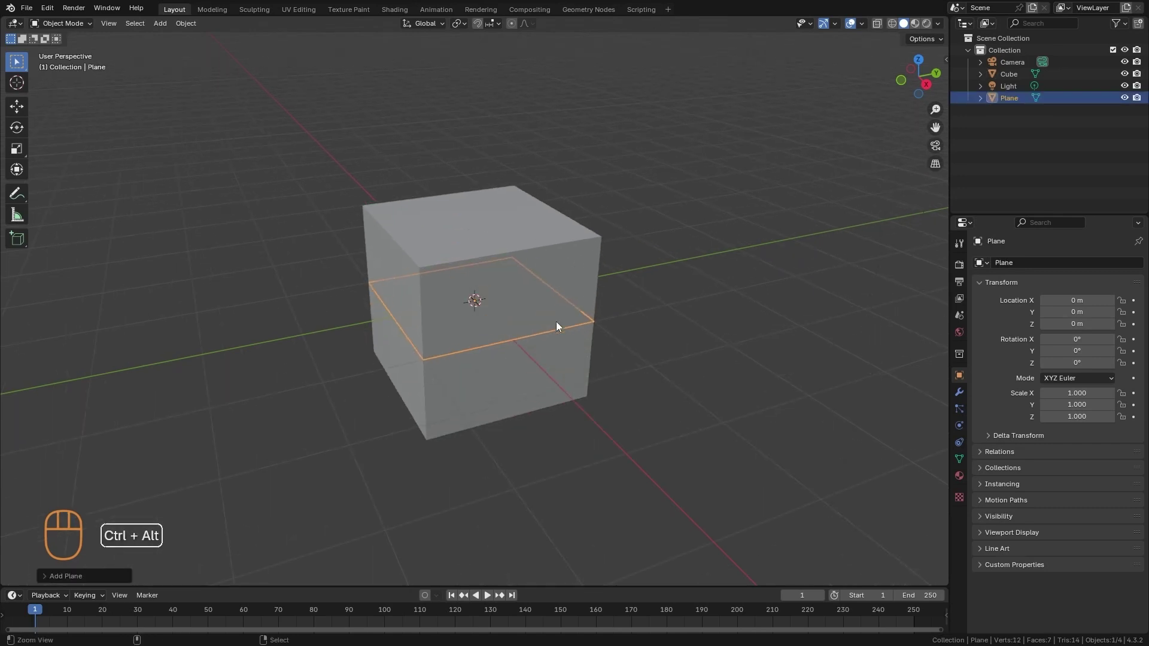
middle_drag(665, 404, 355, 311)
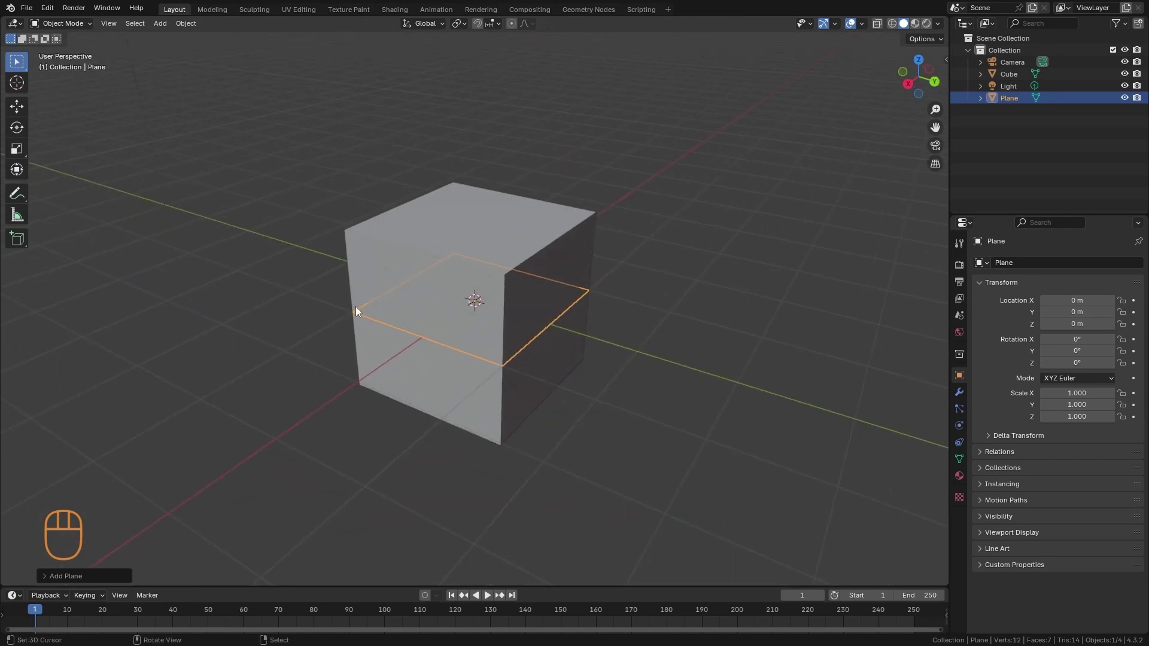
alt+middle_drag(566, 389, 634, 386)
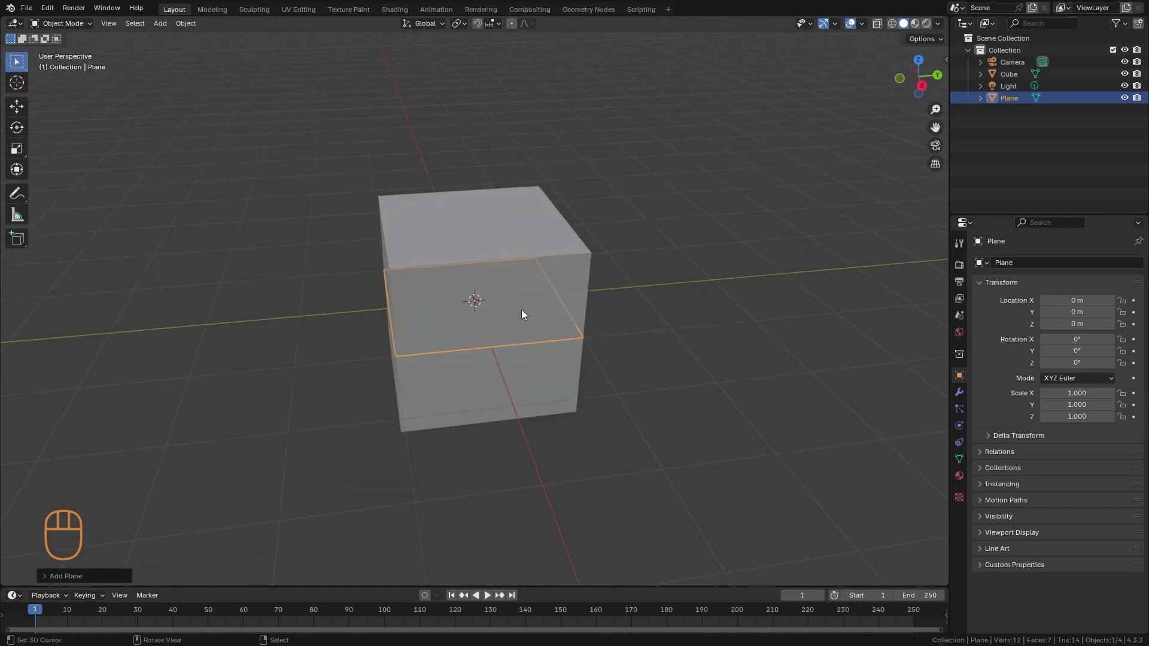
ctrl+alt+middle_drag(483, 380, 474, 301)
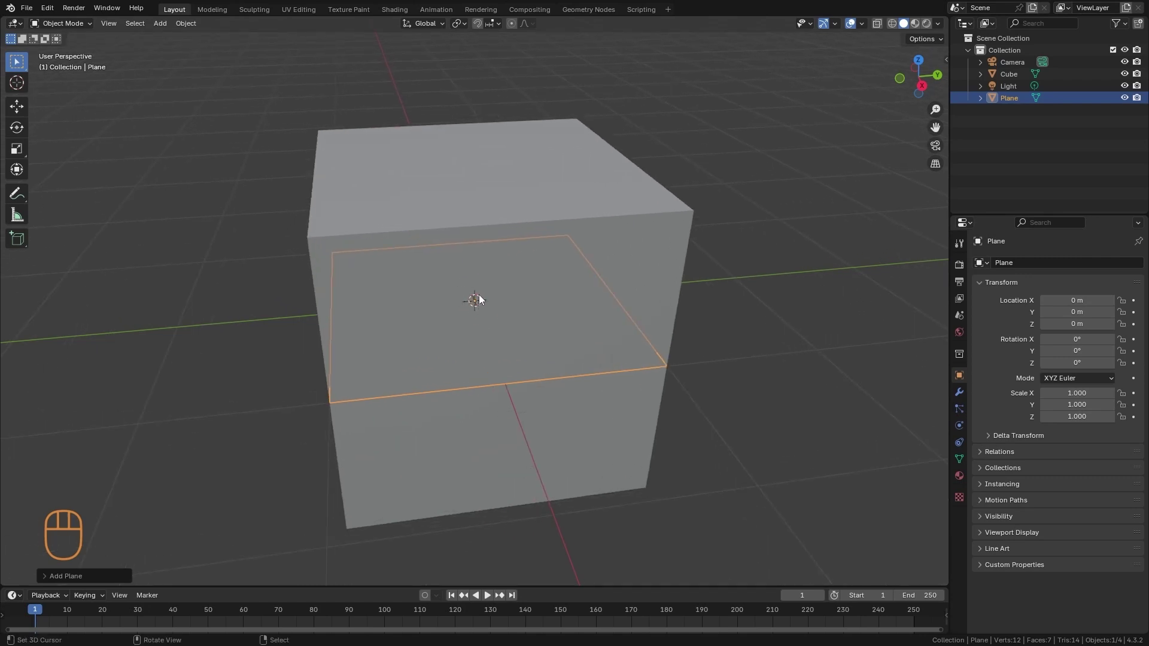
ctrl+alt+middle_drag(512, 357, 510, 464)
Place the 3D cursor at the cube's top corner and add a UV sphere there
click(548, 256)
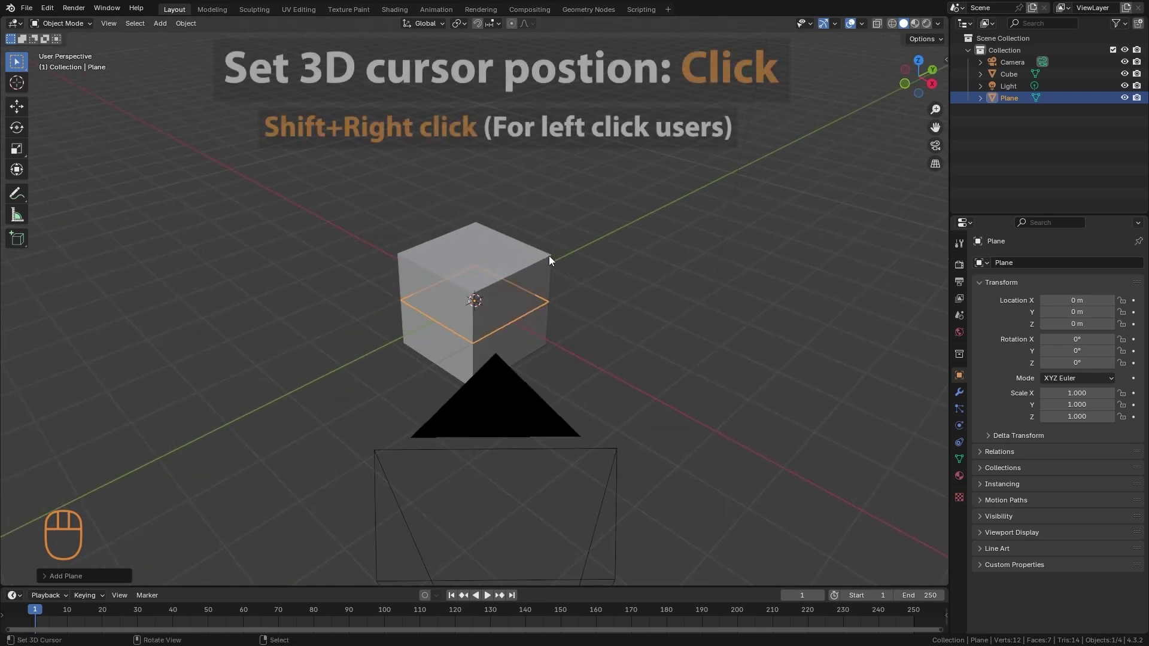
alt+drag(673, 383, 621, 385)
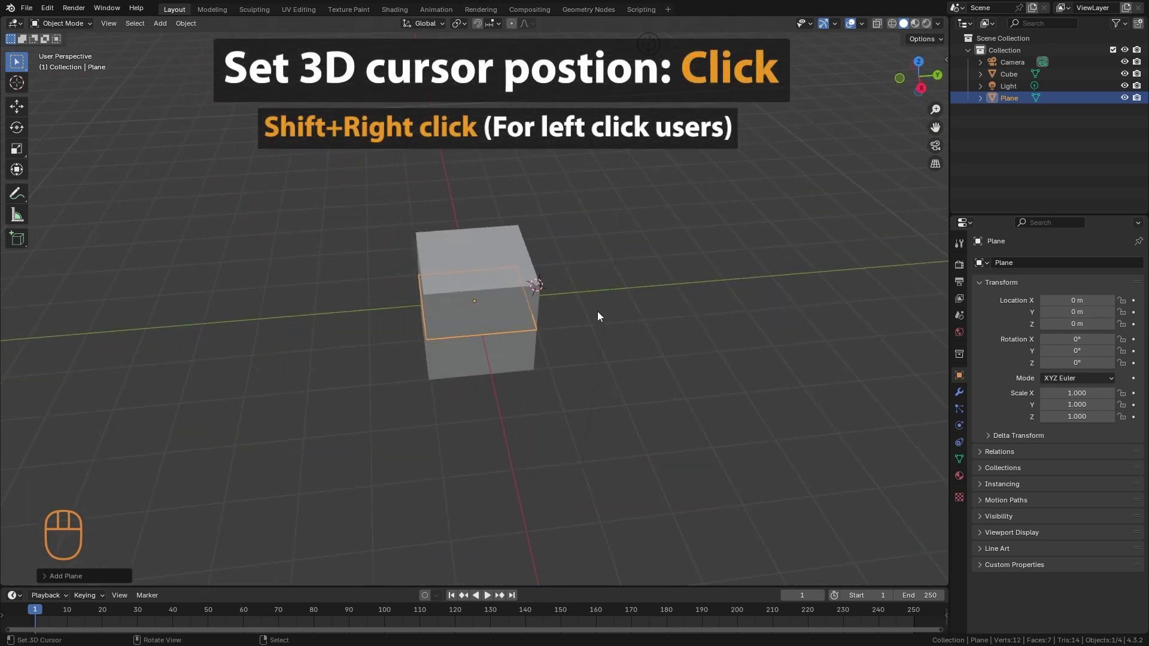
key(shift+a)
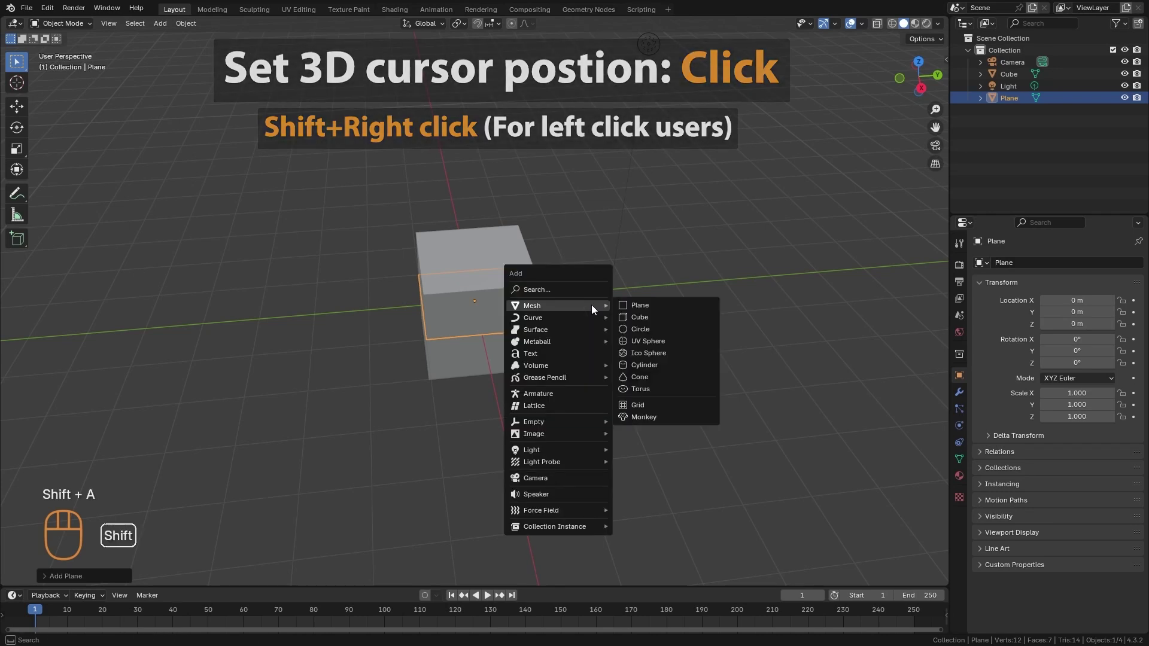
click(648, 341)
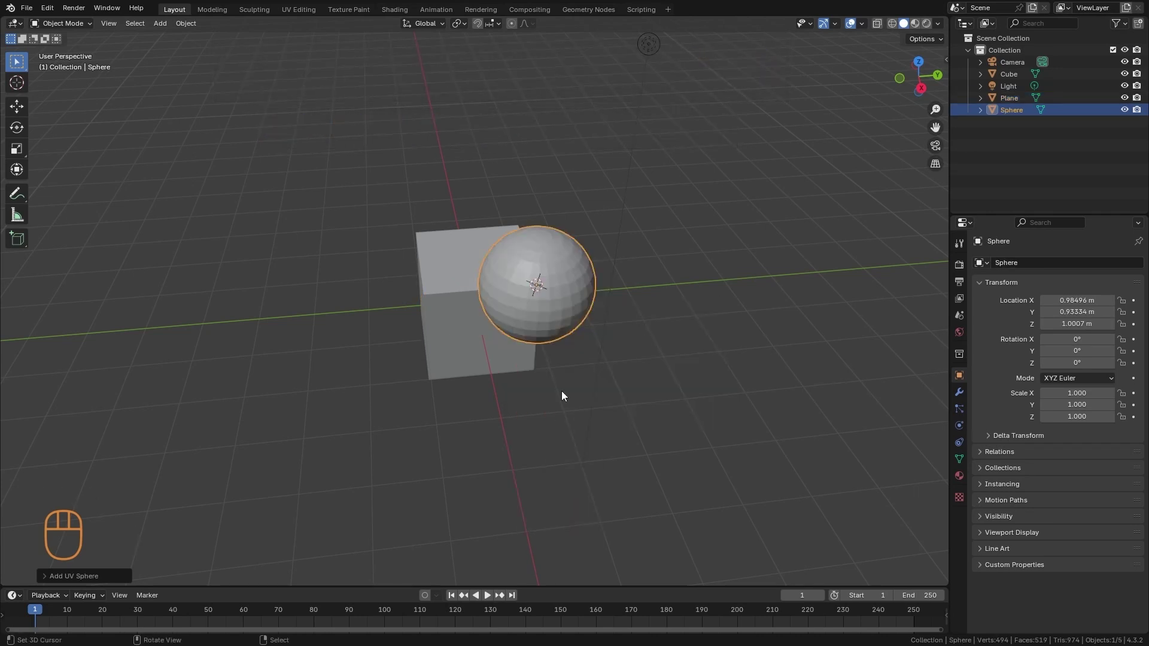
Add an icosphere, which lands high above the scene to the upper right
scroll(650, 275, down, 5)
alt+drag(598, 428, 682, 347)
alt+shift+drag(682, 341, 577, 371)
key(shift+a)
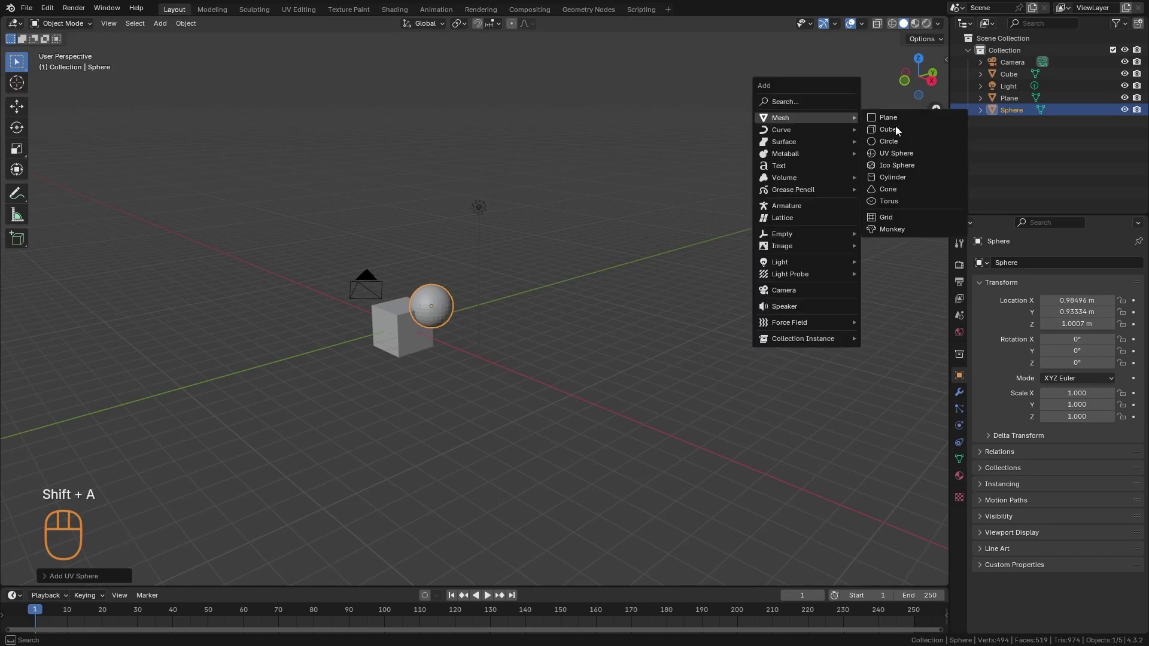
click(887, 160)
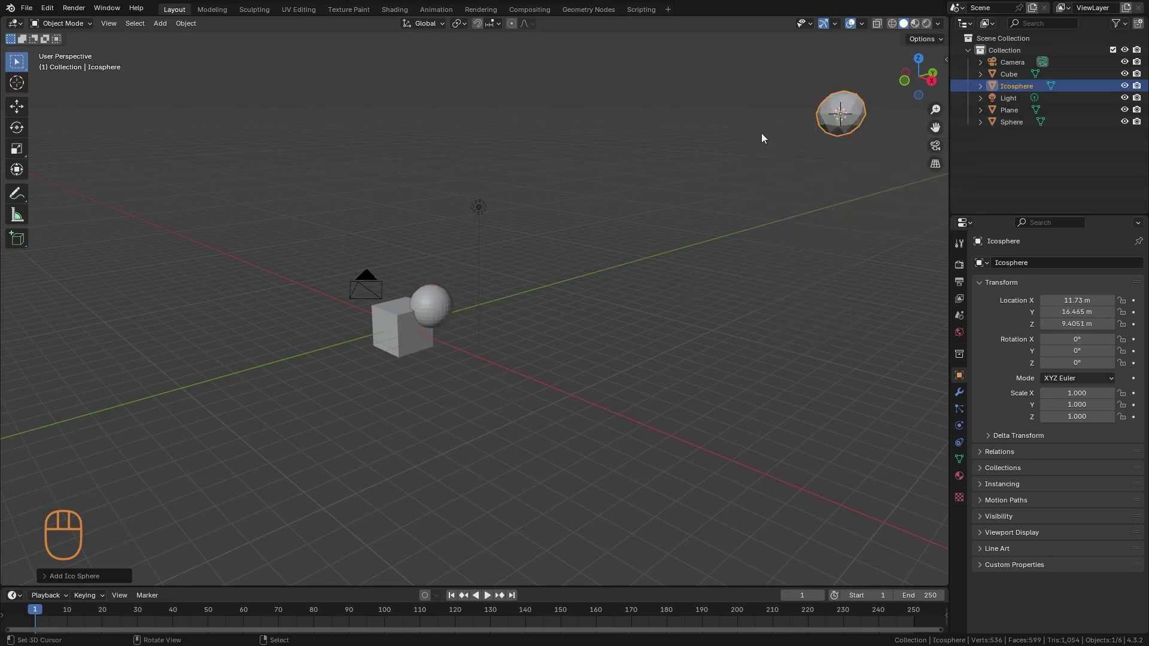
Show the sidebar's View tab with the 3D cursor at X 11.73, Y 16.47, Z 9.405 m
key(n)
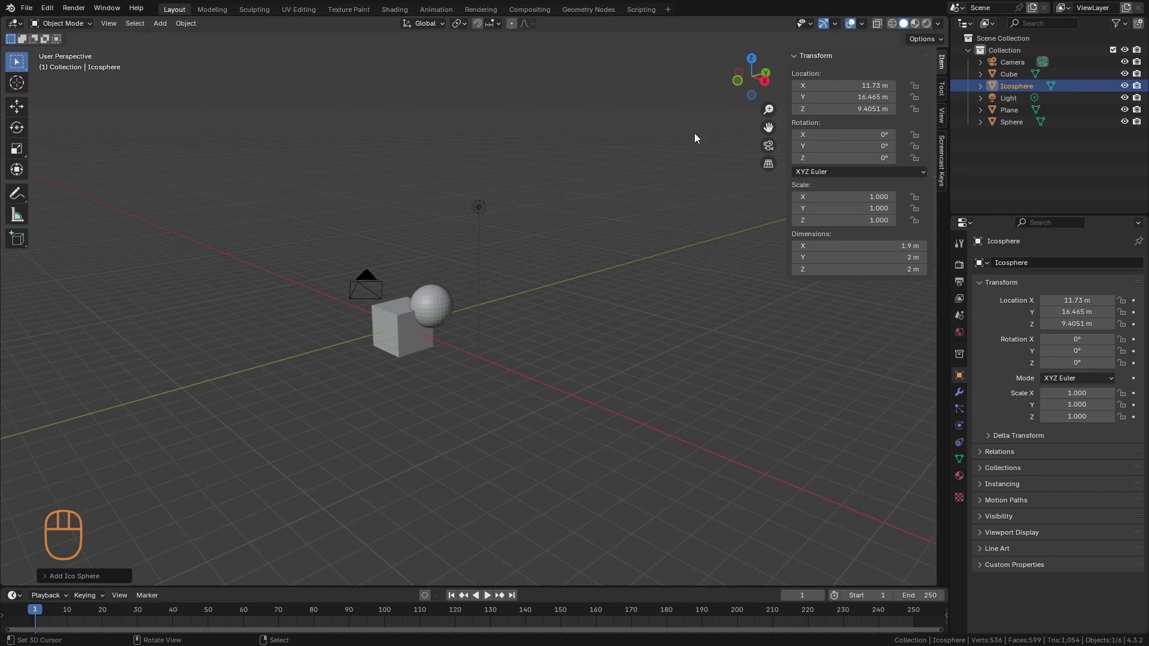
click(943, 117)
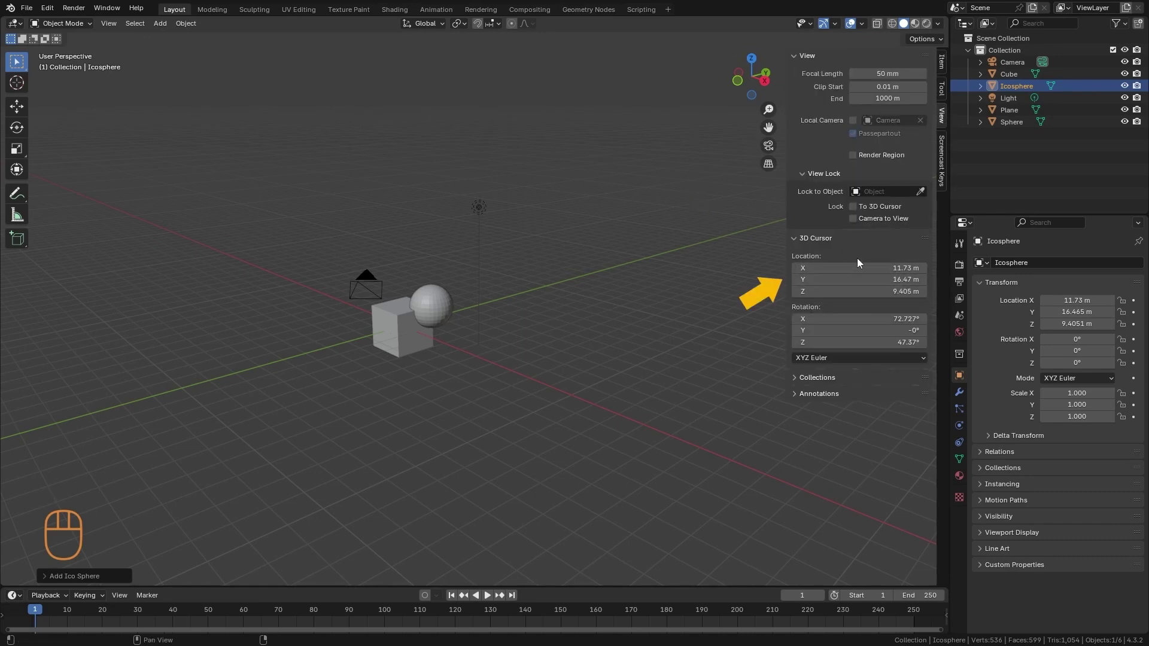
key(alt)
alt+drag(694, 294, 728, 290)
alt+shift+drag(727, 290, 597, 366)
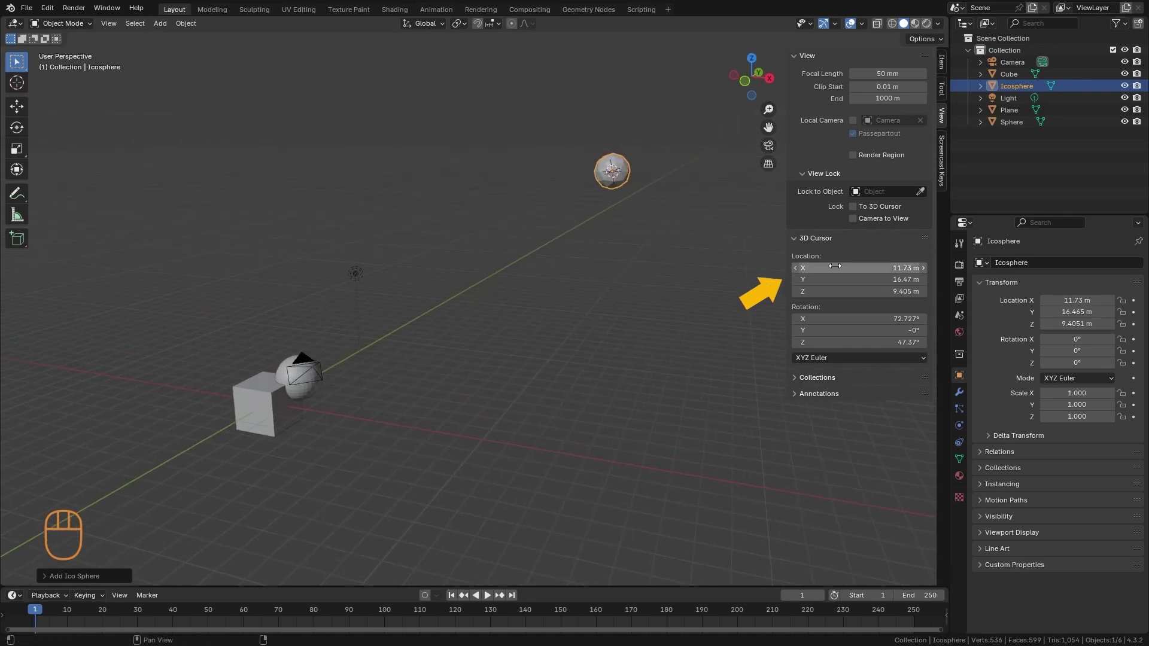
drag(837, 268, 814, 265)
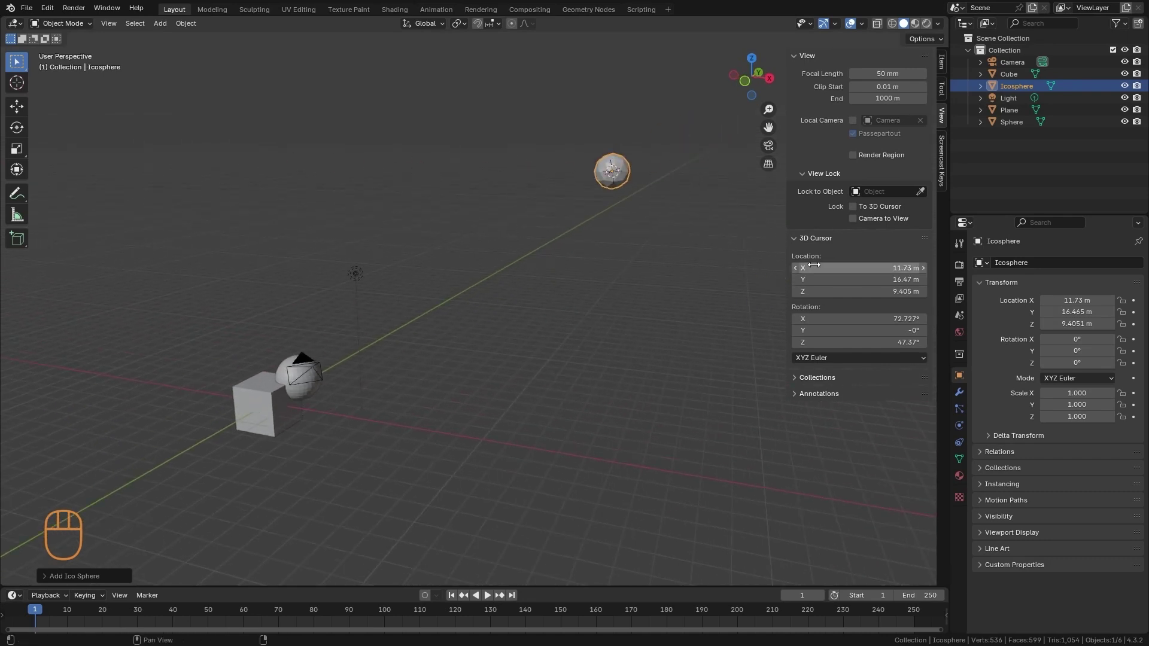
alt+drag(443, 380, 553, 387)
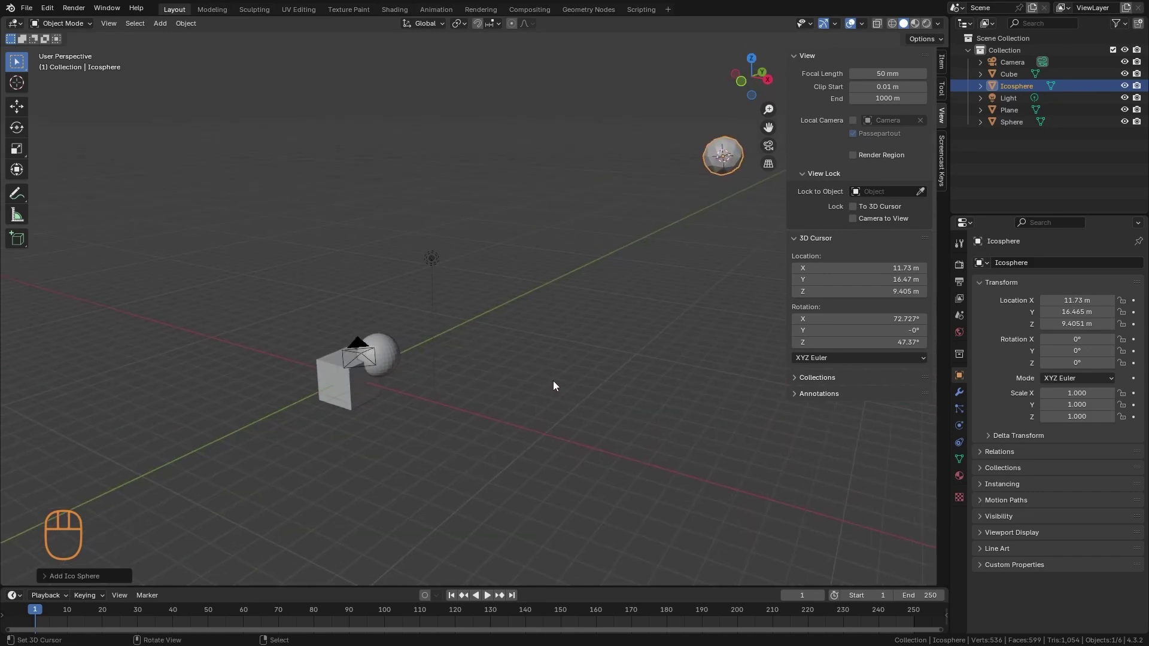
Select the UV sphere and snap the 3D cursor onto it with Cursor to Selected
key(shift+s)
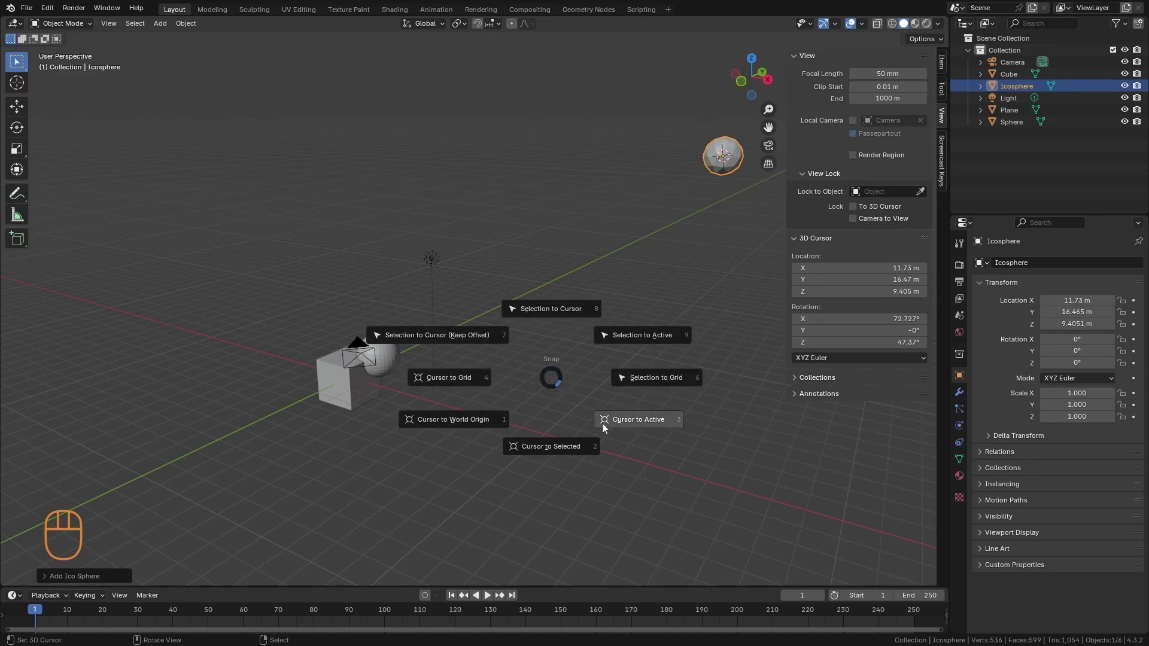
click(563, 426)
right_click(395, 360)
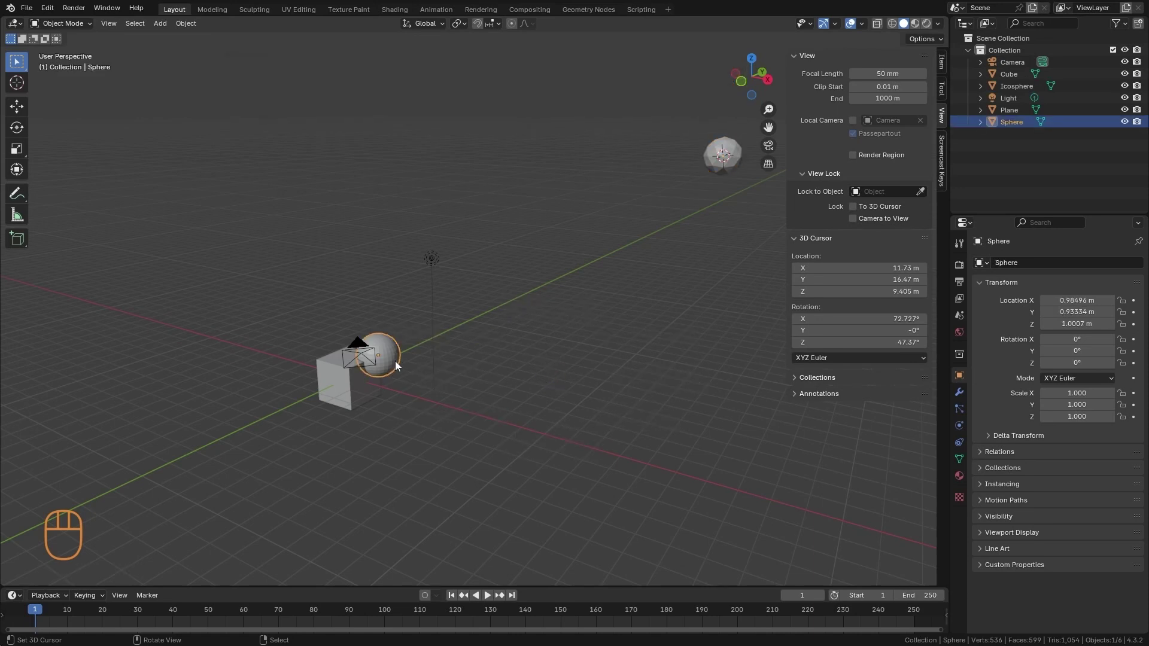
ctrl+alt+middle_drag(473, 386, 533, 372)
key(shift+s)
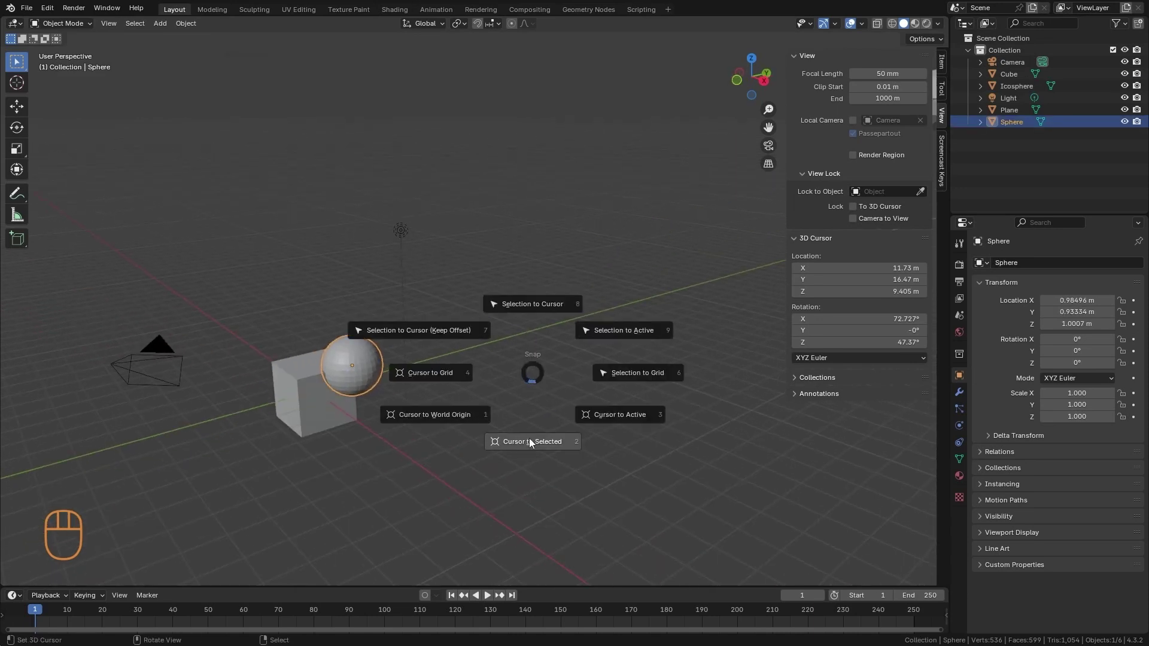
click(530, 444)
ctrl+alt+middle_drag(406, 413, 590, 372)
alt+drag(590, 372, 378, 339)
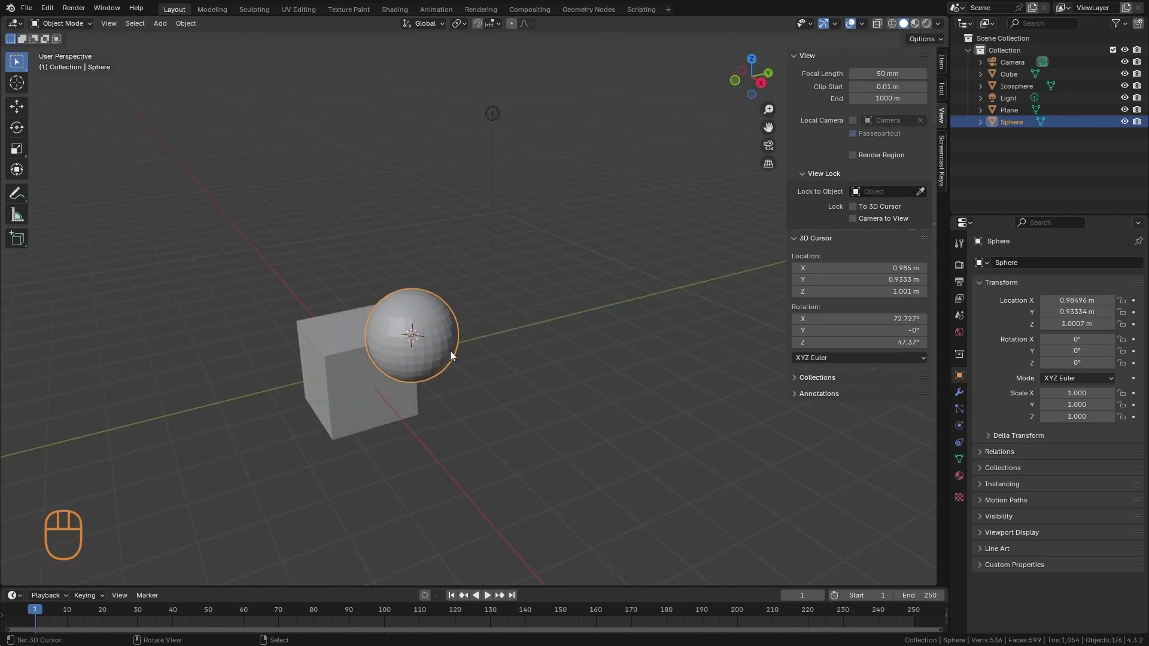
alt+shift+drag(458, 404, 553, 372)
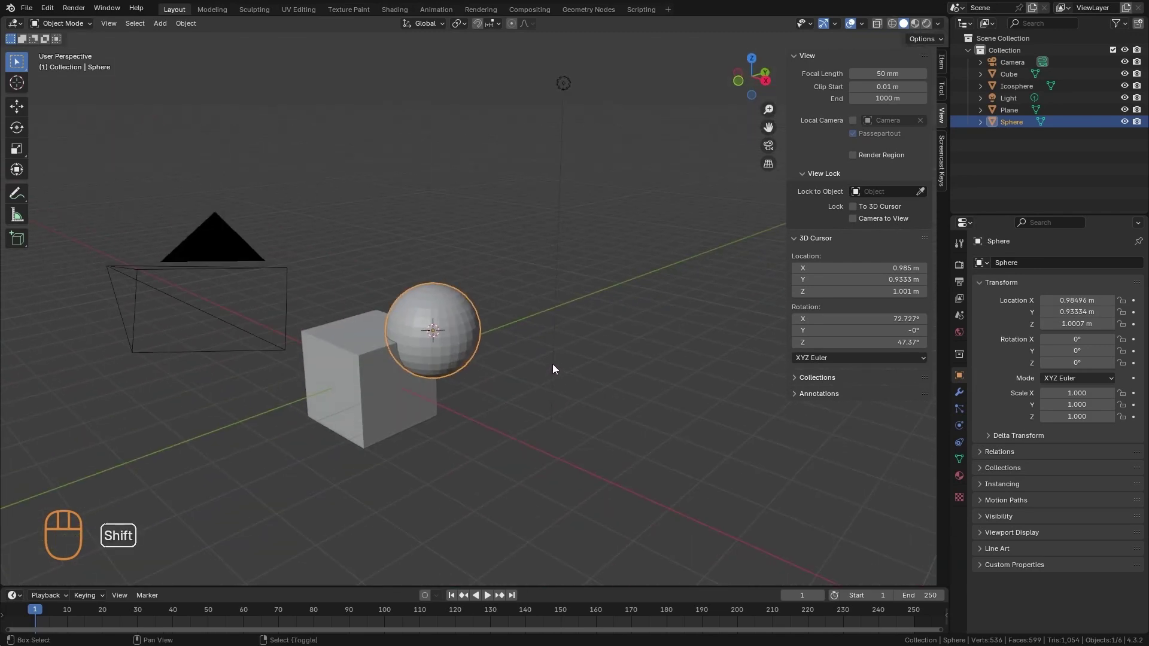
Reset the 3D cursor to the world origin (0 m on X, Y, Z) and hide the sidebar
key(shift+s)
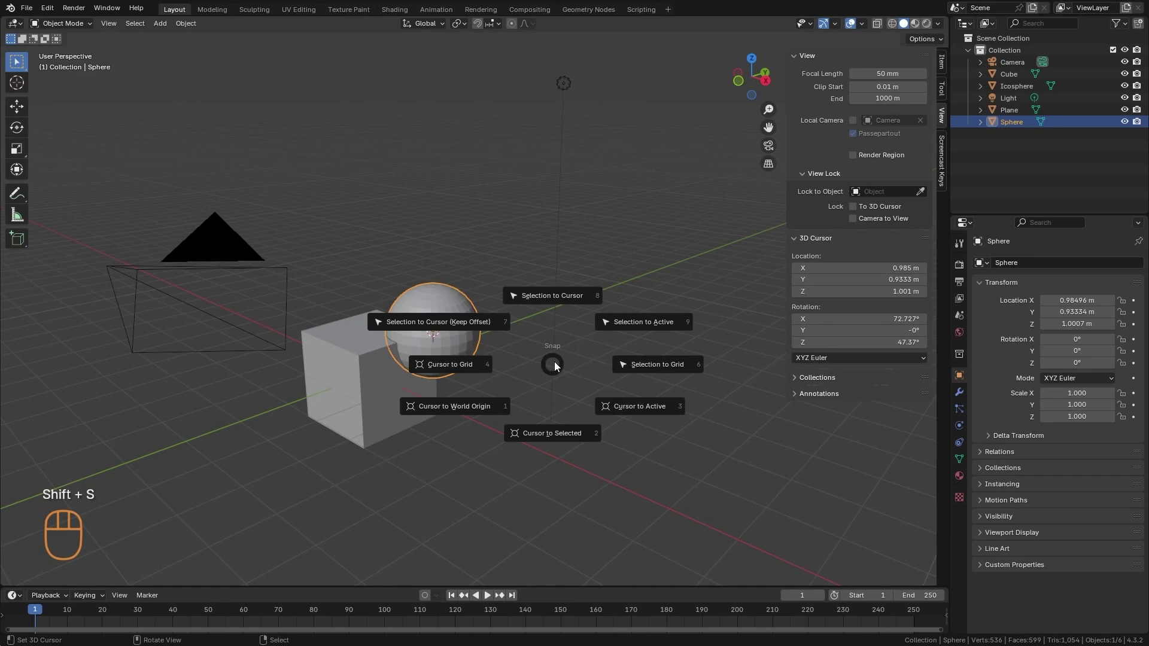
click(469, 404)
alt+drag(390, 446, 473, 414)
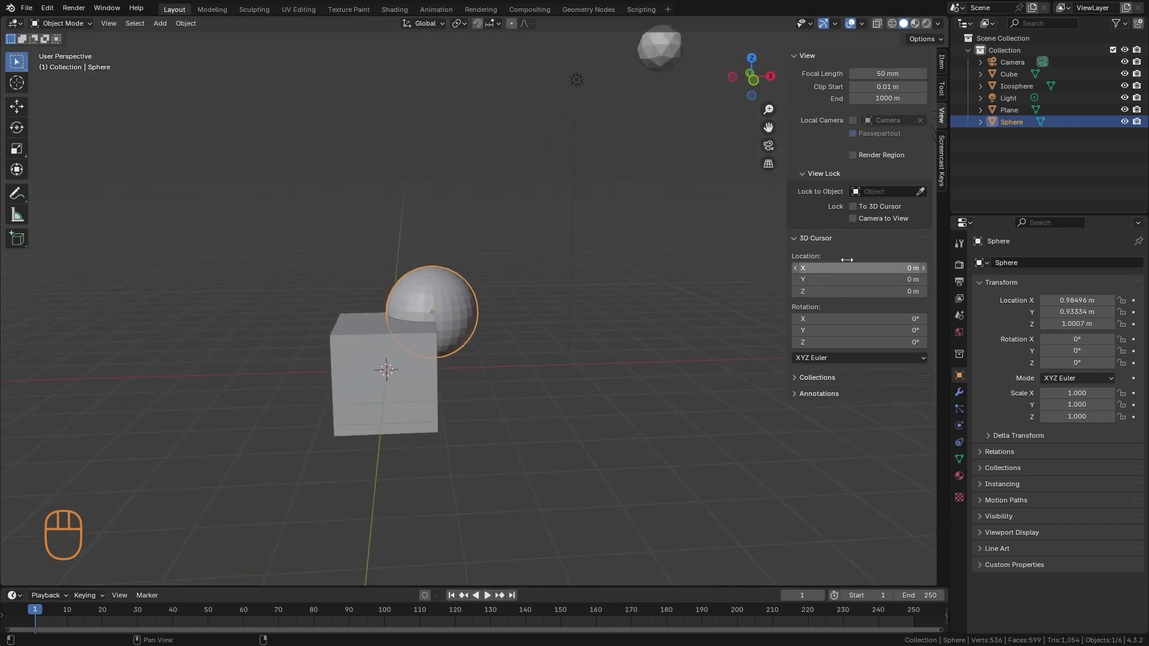
key(n)
middle_drag(848, 279, 677, 402)
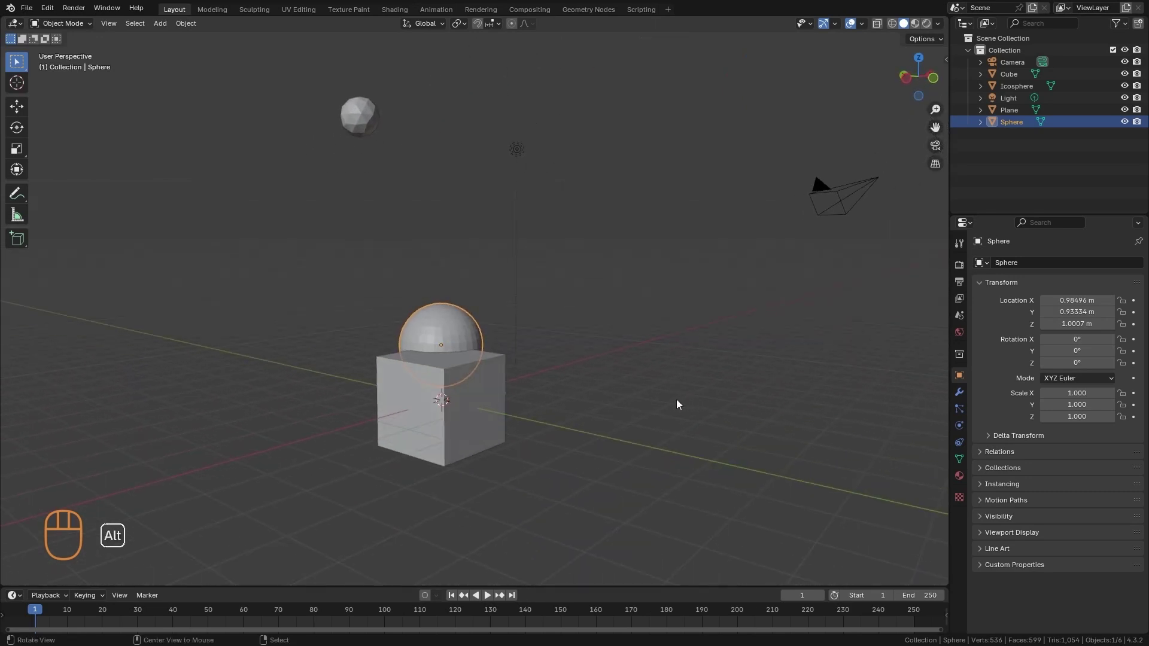
Select the floating icosphere and delete it, confirming the Delete prompt
click(350, 120)
key(x)
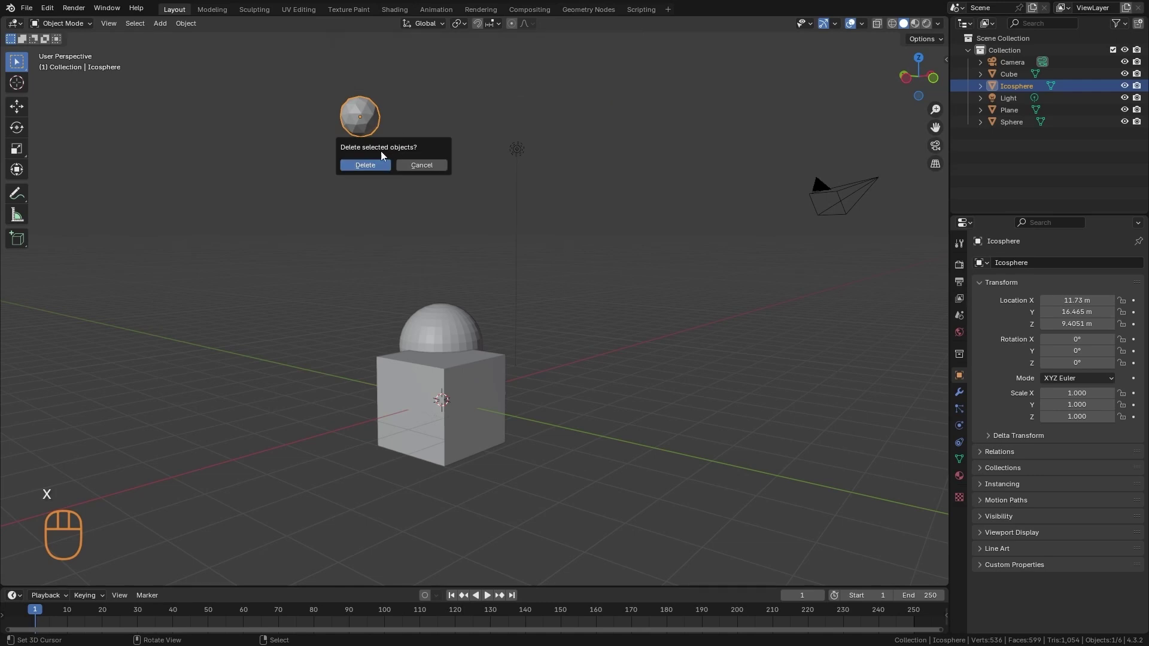
click(366, 166)
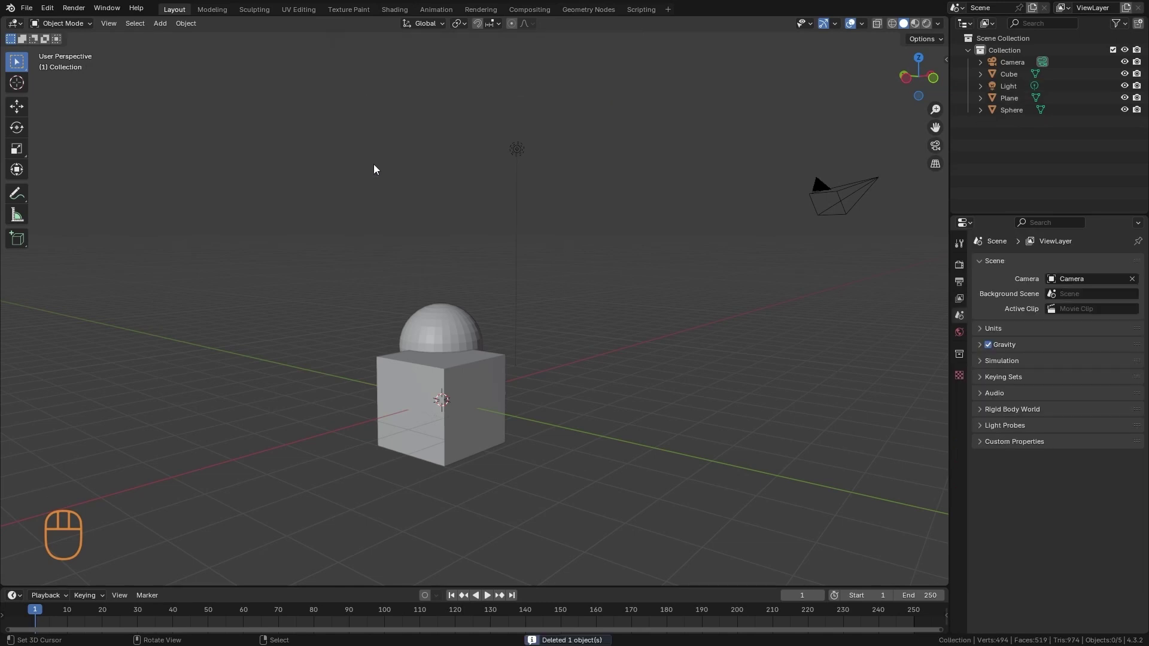
alt+drag(616, 335, 597, 378)
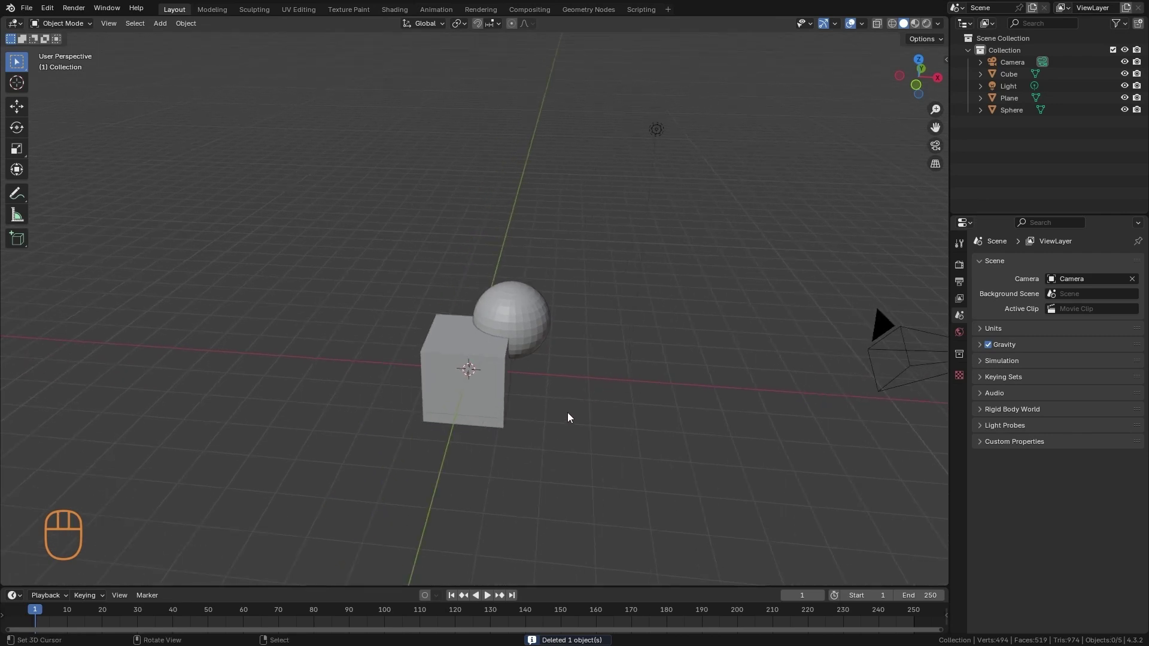
Select the UV sphere and remove it with the Delete key
ctrl+alt+drag(555, 347, 560, 323)
click(559, 324)
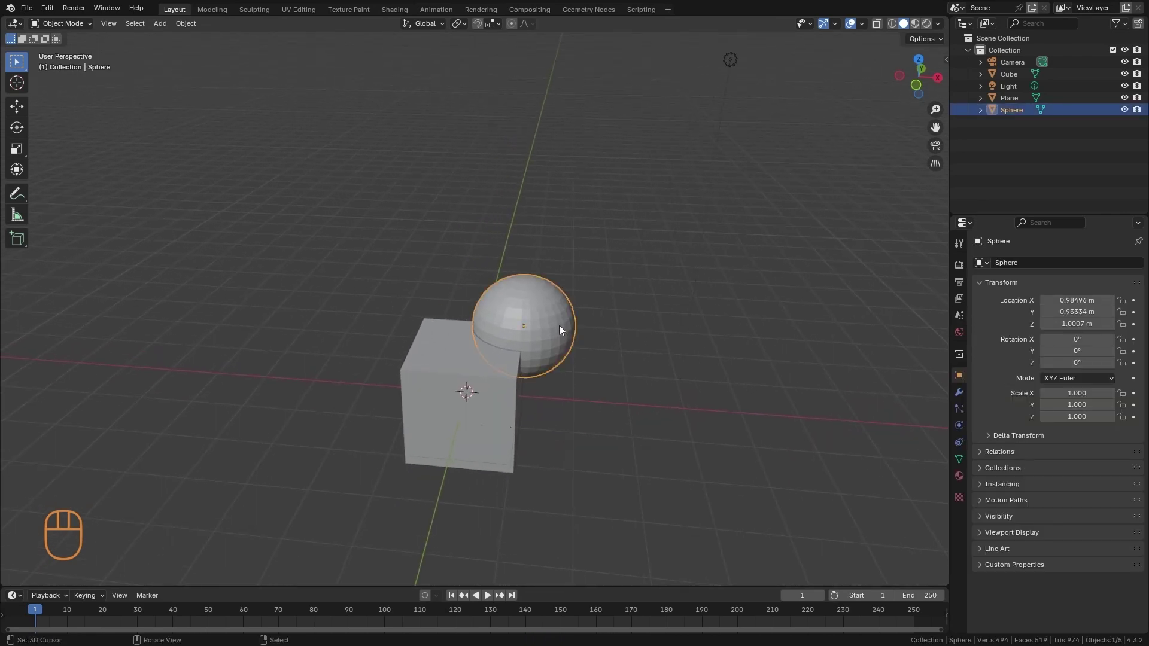
key(Delete)
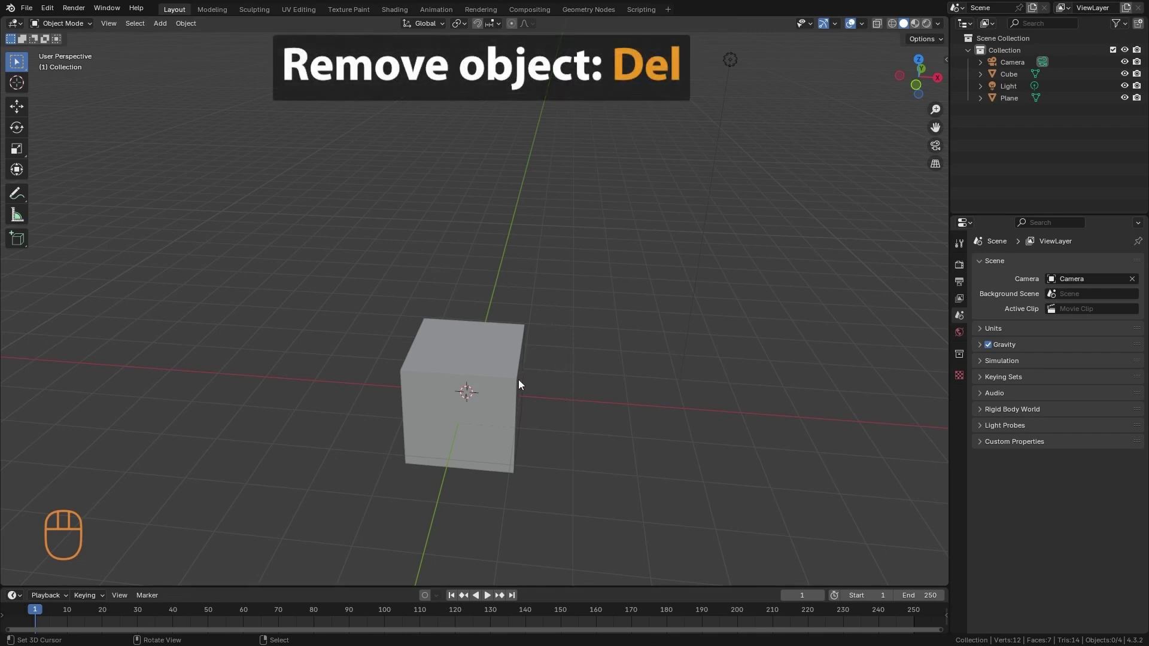
key(alt)
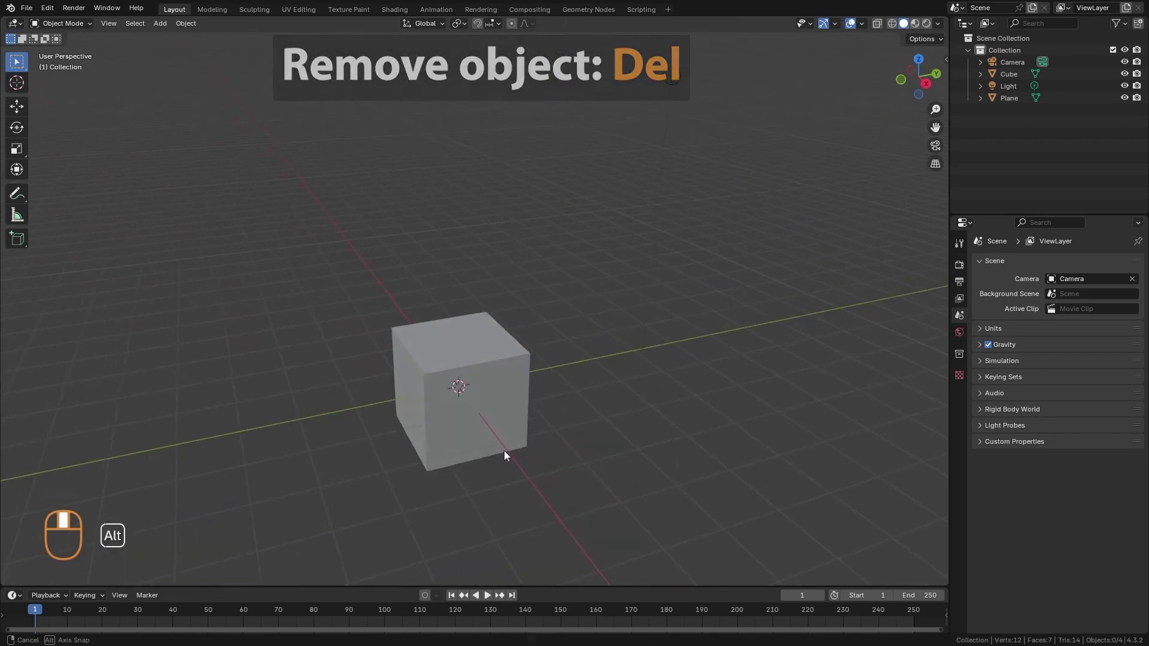
Add a UV sphere at the origin and expand its Add UV Sphere panel
key(shift+a)
mouse_move(547, 395)
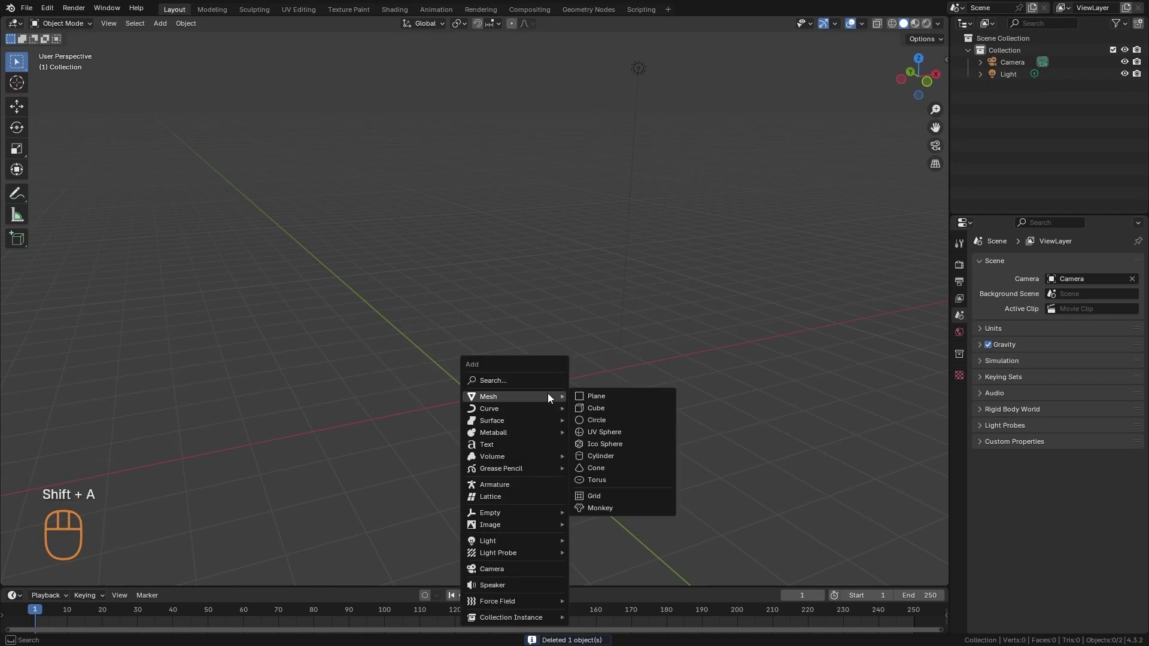
click(616, 432)
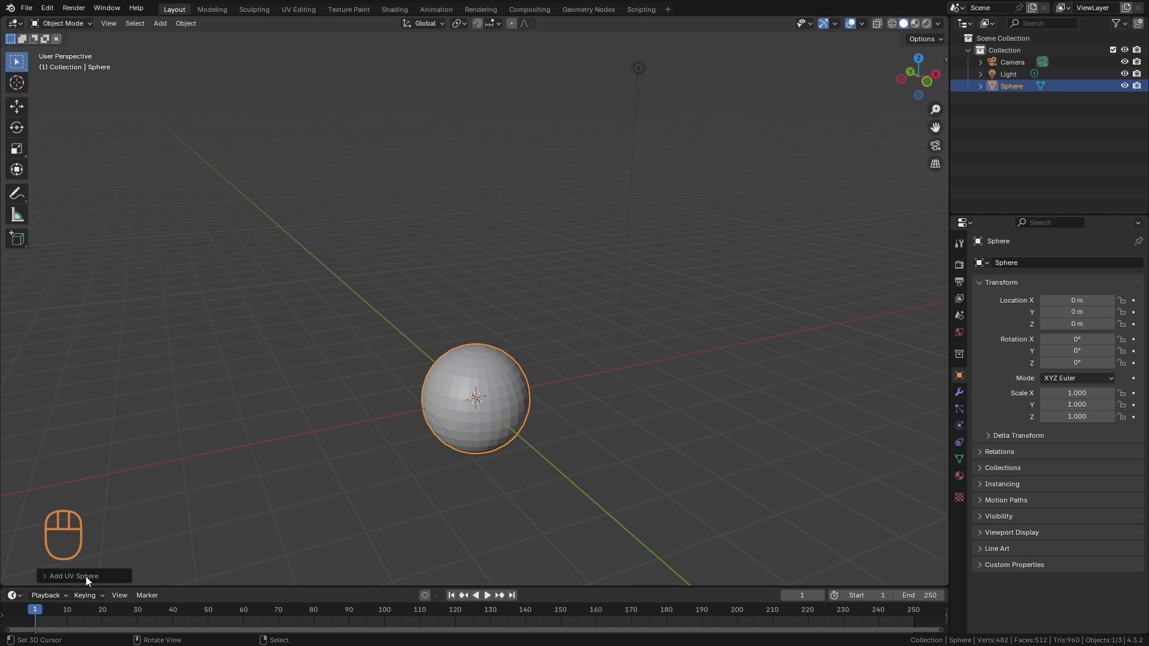
click(66, 578)
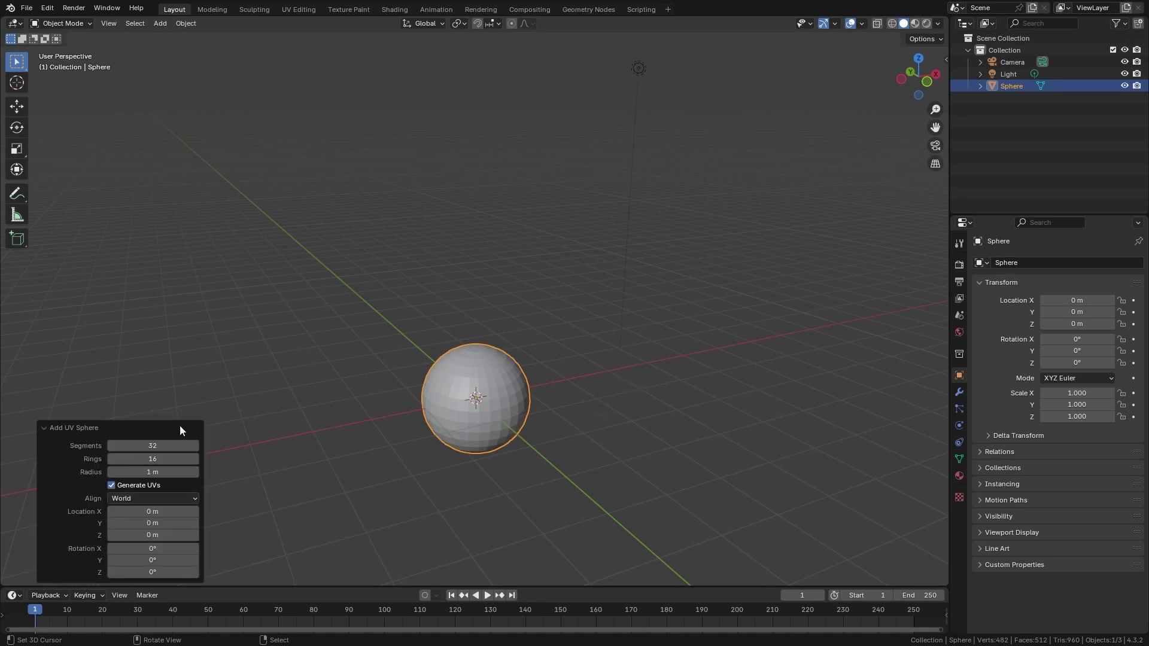
Set the sphere's Segments and Rings to 11, then deselect it
middle_drag(338, 471, 340, 377)
scroll(365, 460, up, 2)
scroll(323, 389, up, 2)
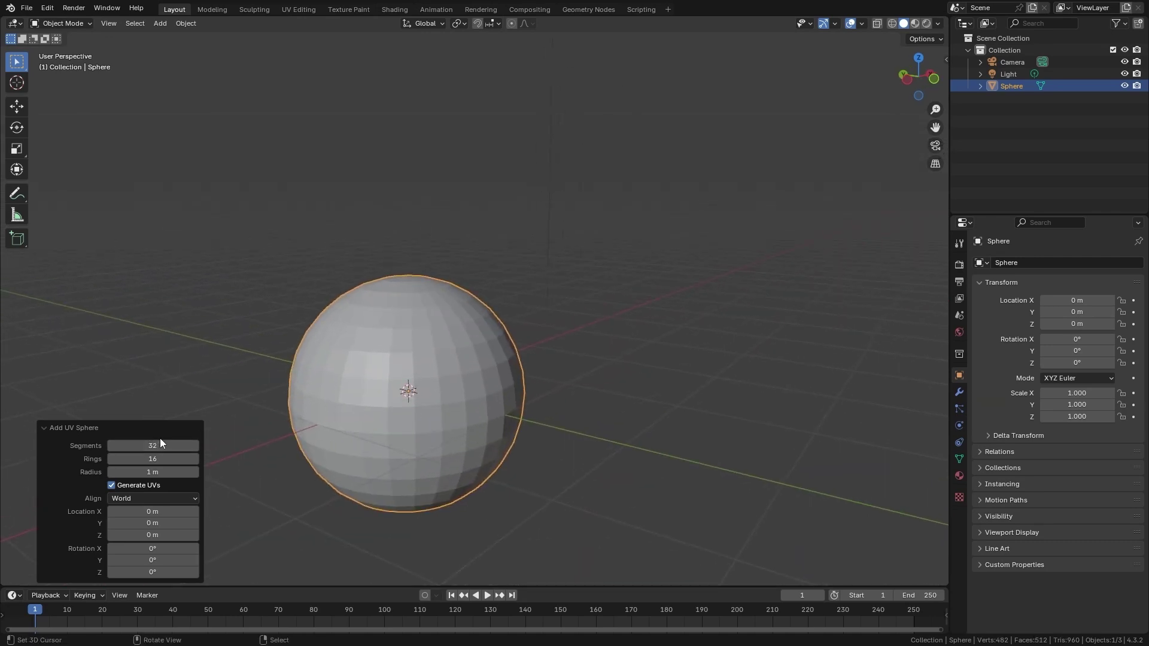
drag(152, 445, 153, 473)
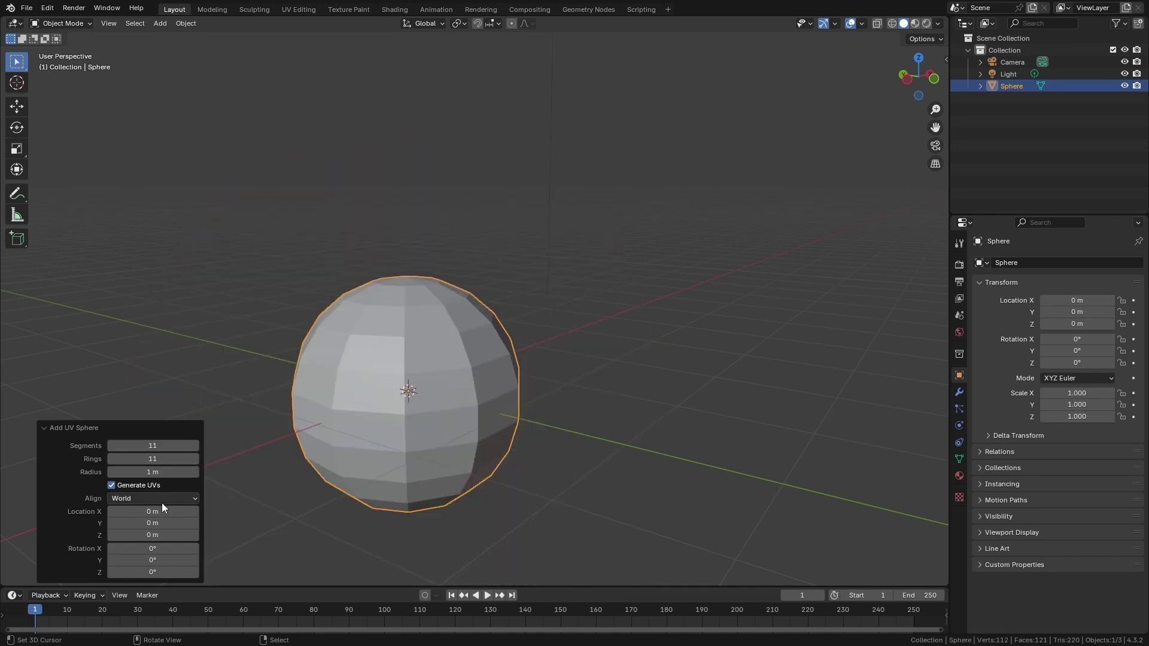
mouse_move(153, 513)
mouse_down()
mouse_move(167, 519)
mouse_move(157, 519)
mouse_up()
scroll(497, 440, down, 4)
middle_drag(527, 473, 489, 469)
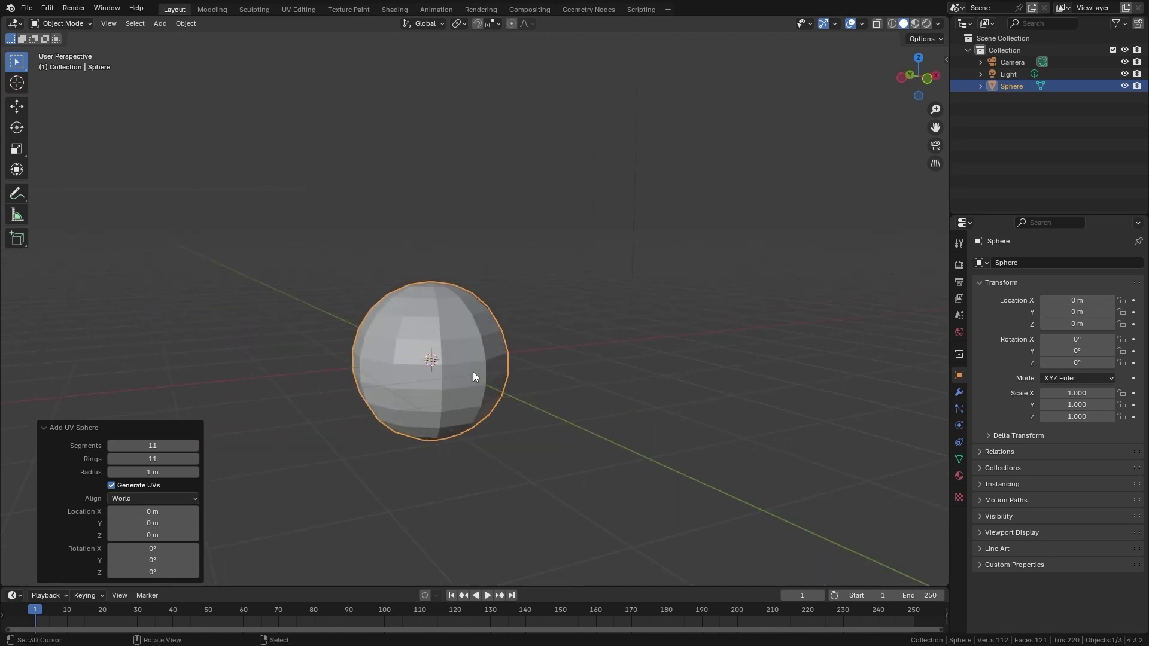
click(480, 444)
scroll(461, 427, down, 1)
middle_drag(448, 418, 501, 317)
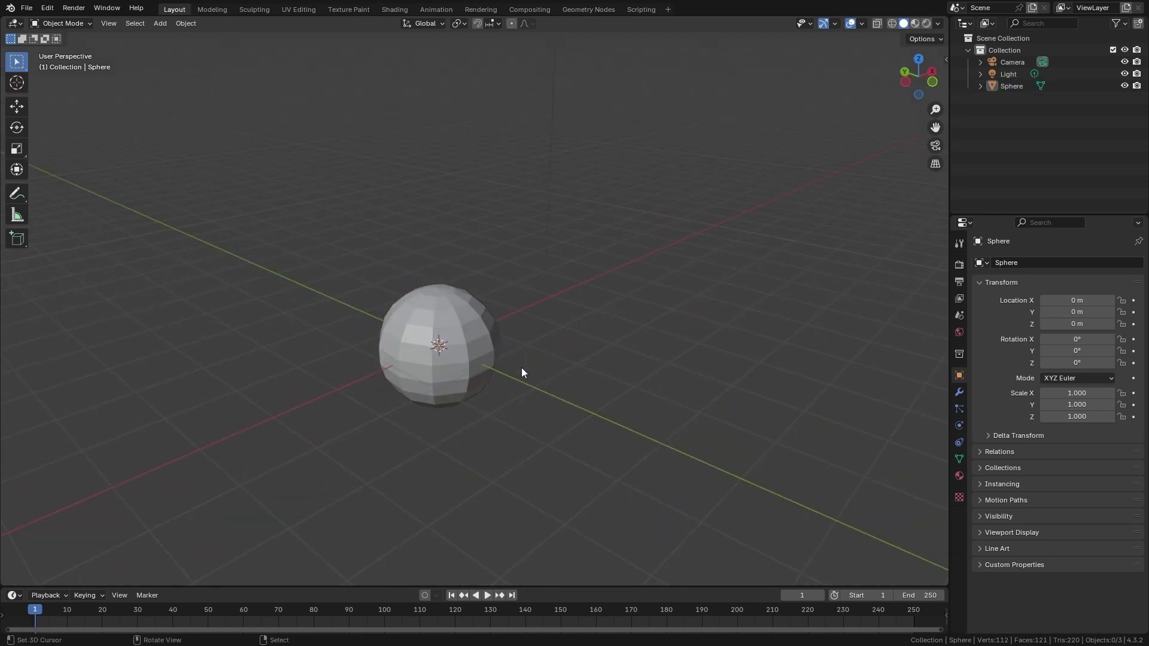
key(shift+a)
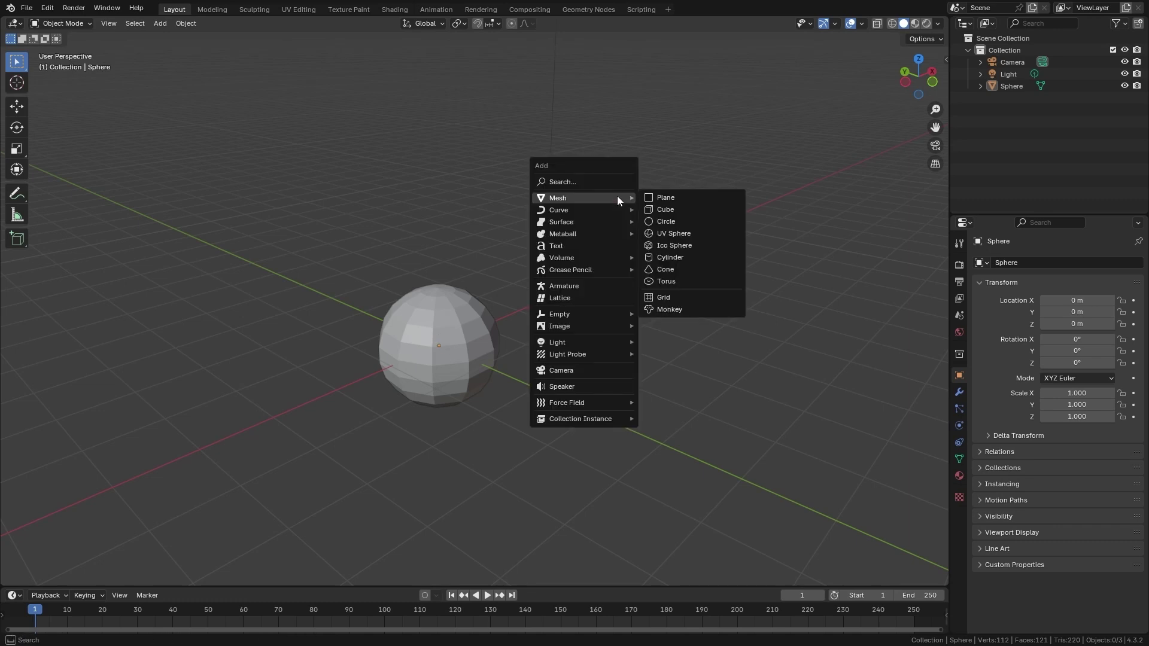
click(667, 214)
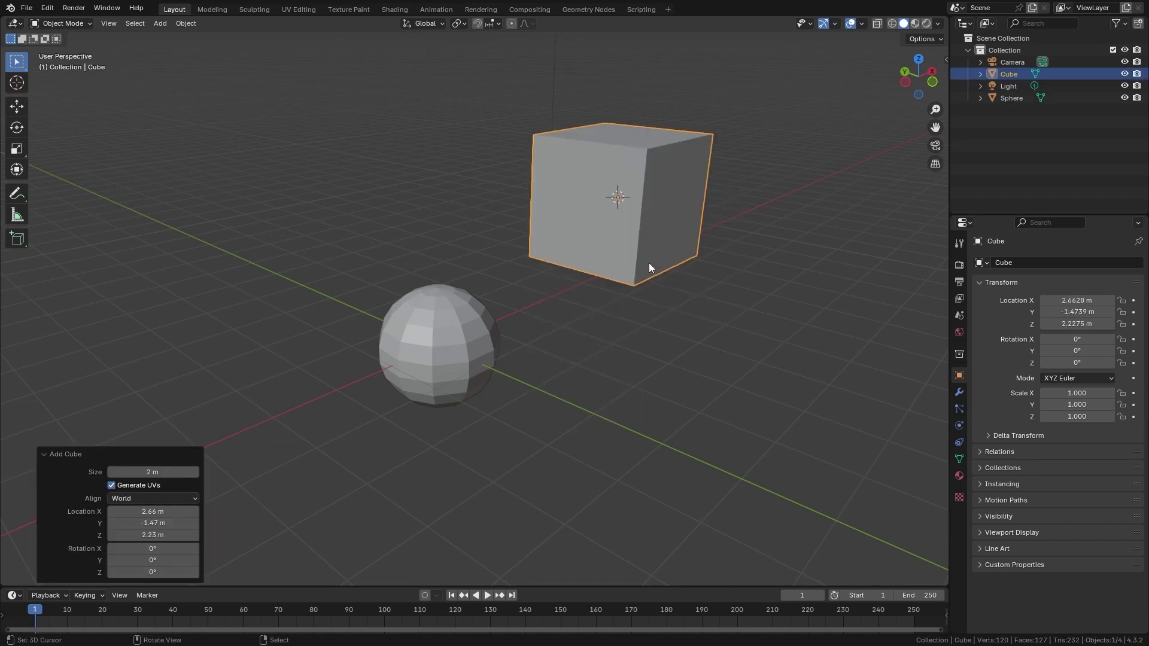
click(435, 331)
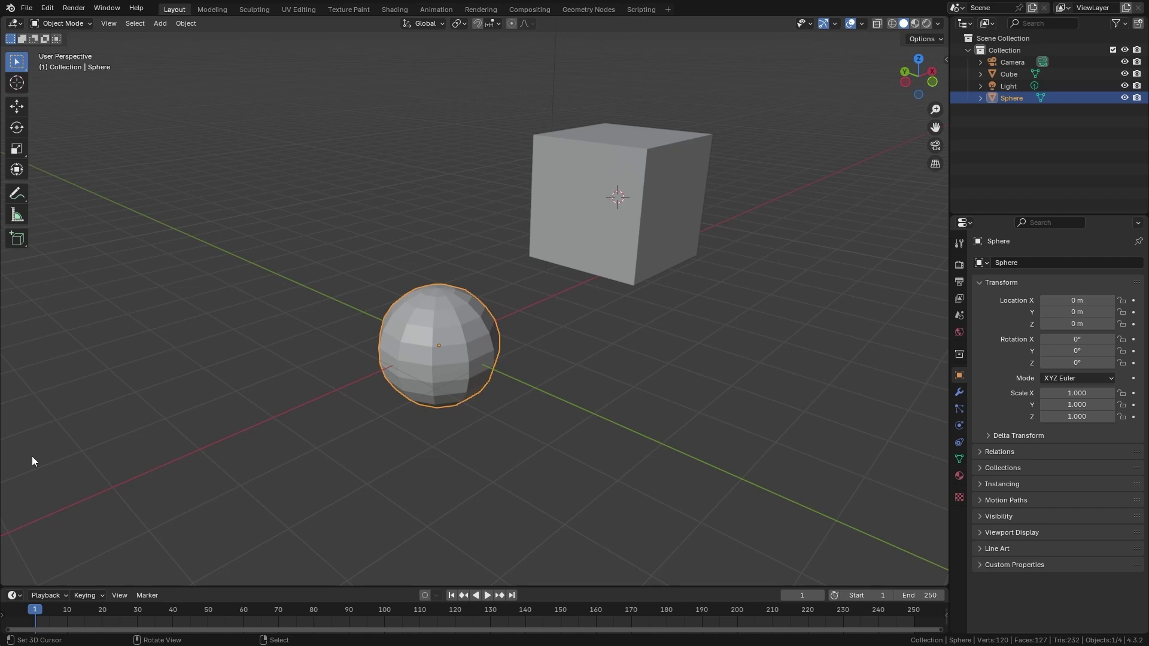
click(592, 239)
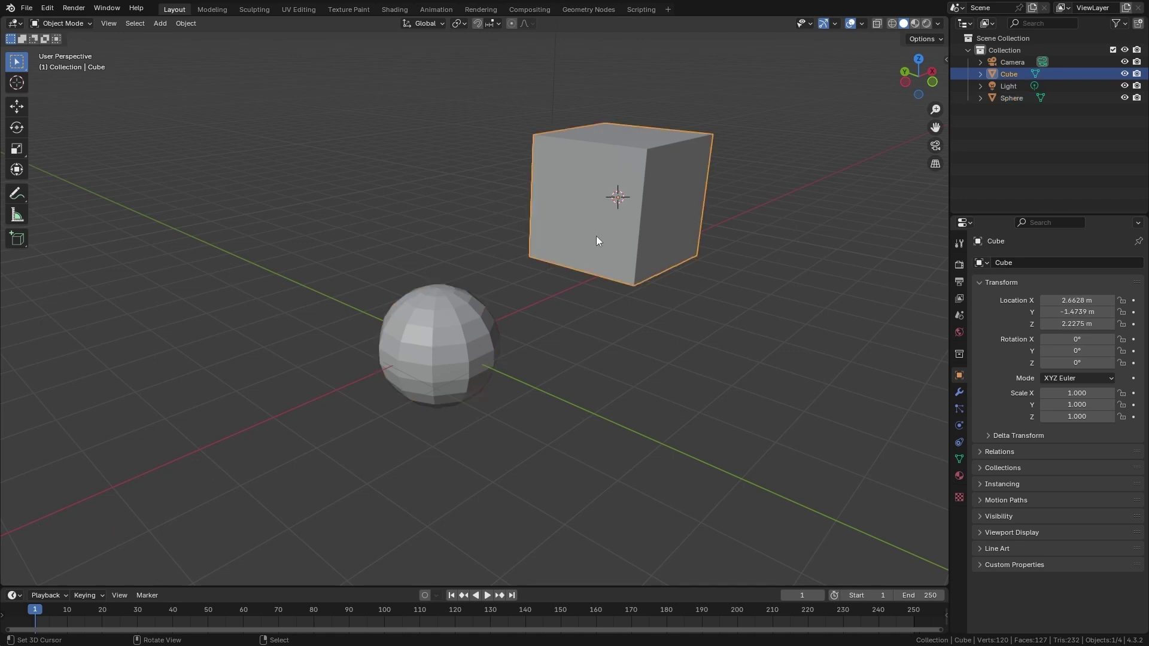
key(shift+a)
mouse_move(546, 322)
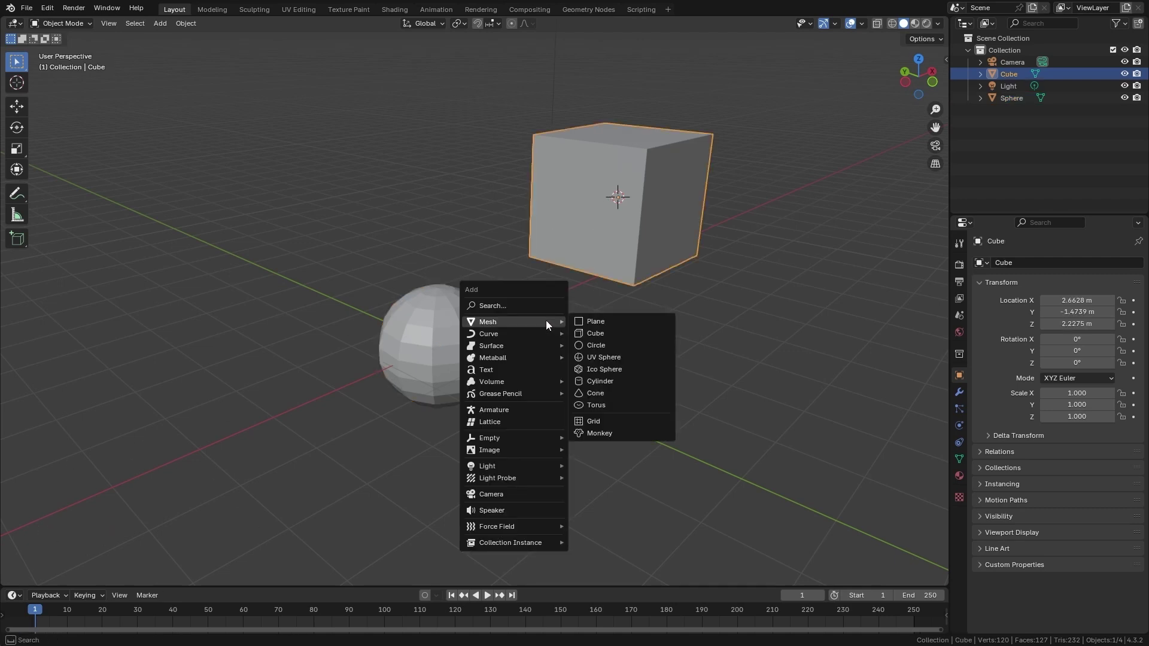
click(603, 383)
middle_drag(675, 194, 539, 347)
key(Delete)
key(x)
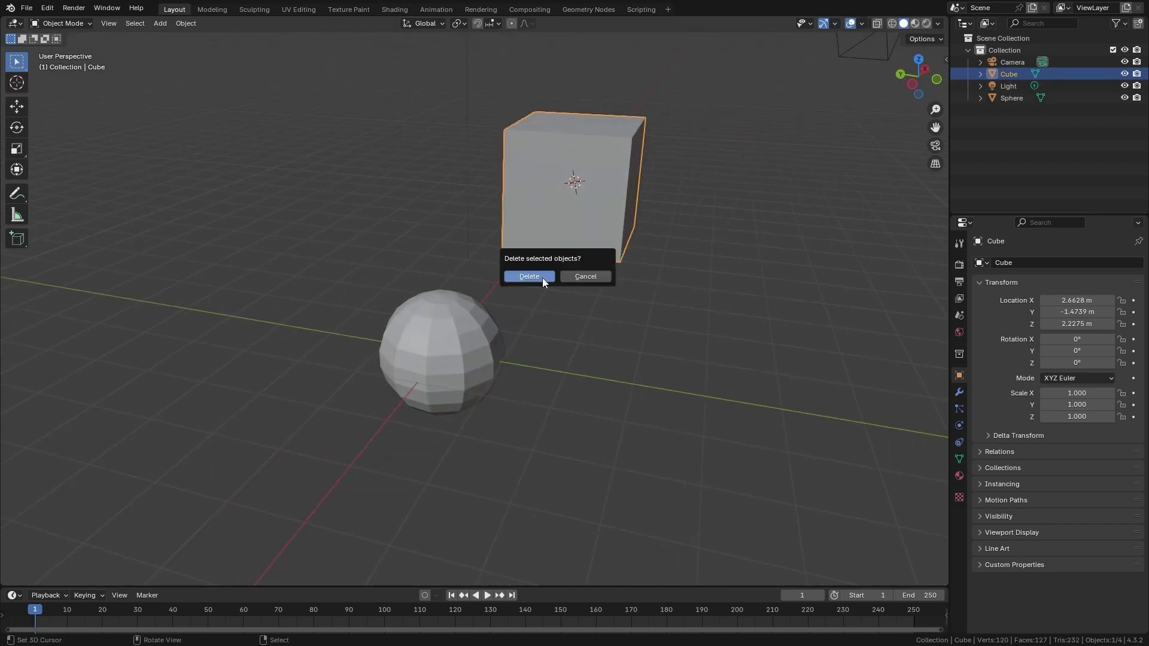
click(541, 277)
Add a 32-vertex cylinder and widen its radius to 1.51 m, keeping depth 2 m
key(shift+a)
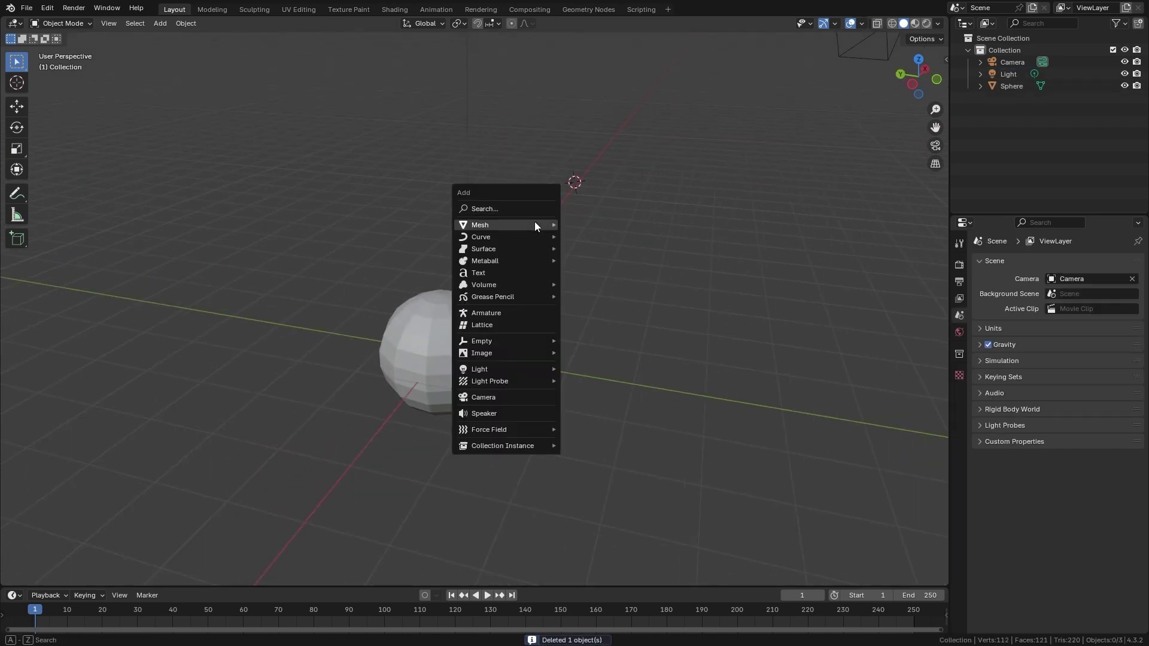
mouse_move(534, 224)
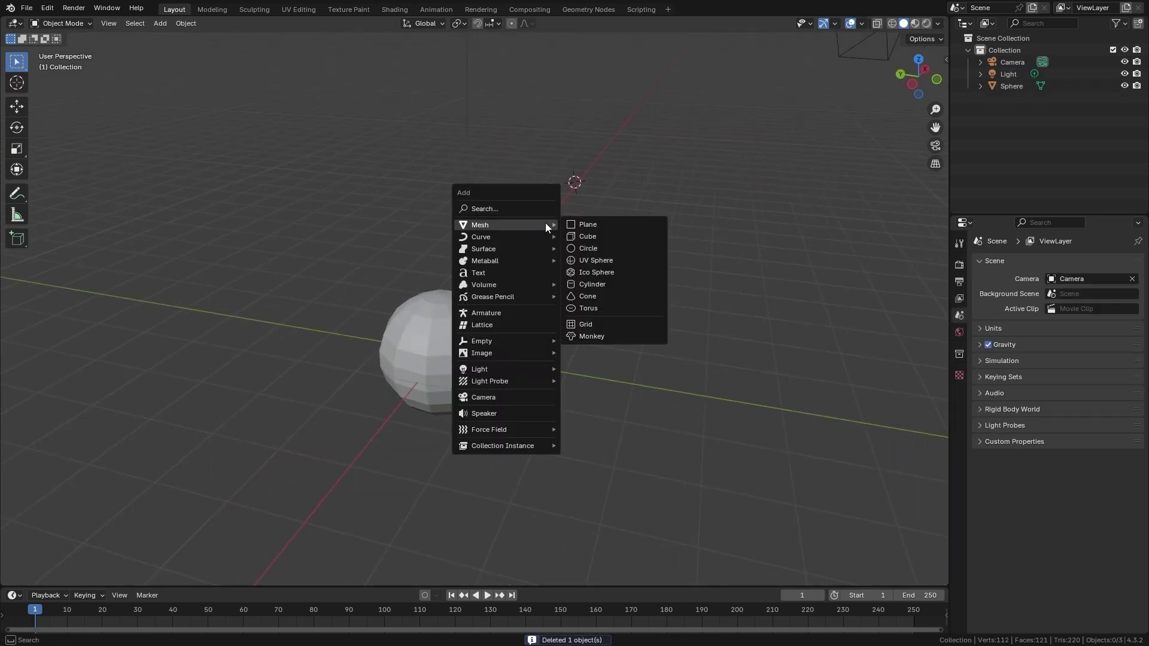
click(593, 285)
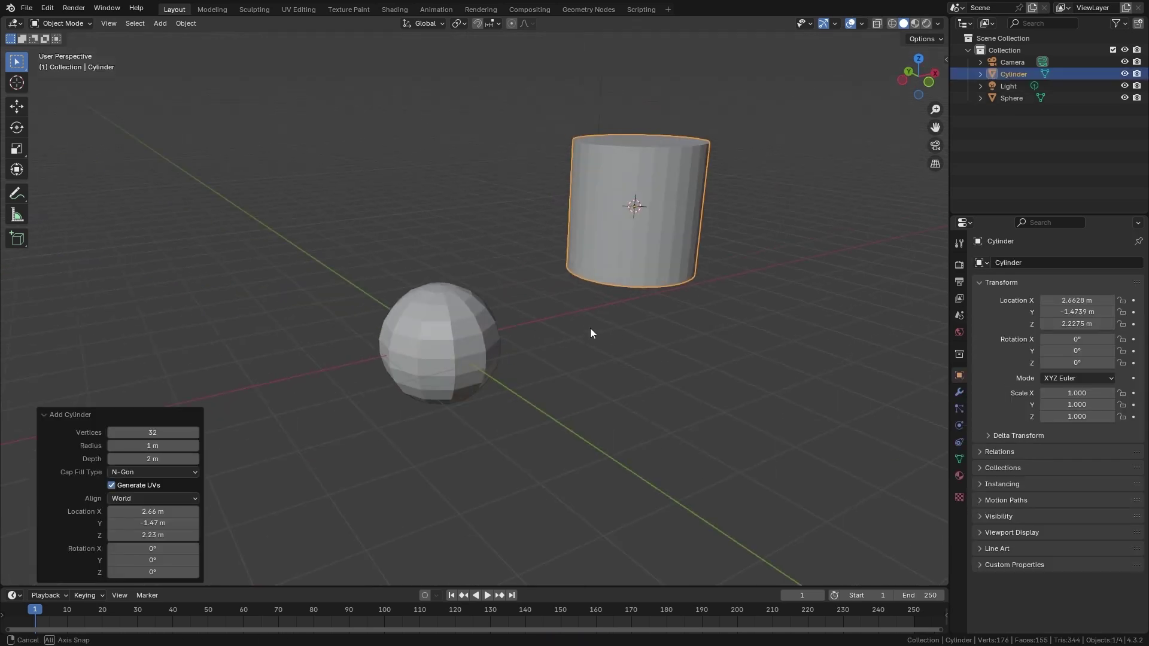
middle_drag(590, 328, 500, 411)
scroll(524, 346, up, 4)
middle_drag(524, 346, 522, 421)
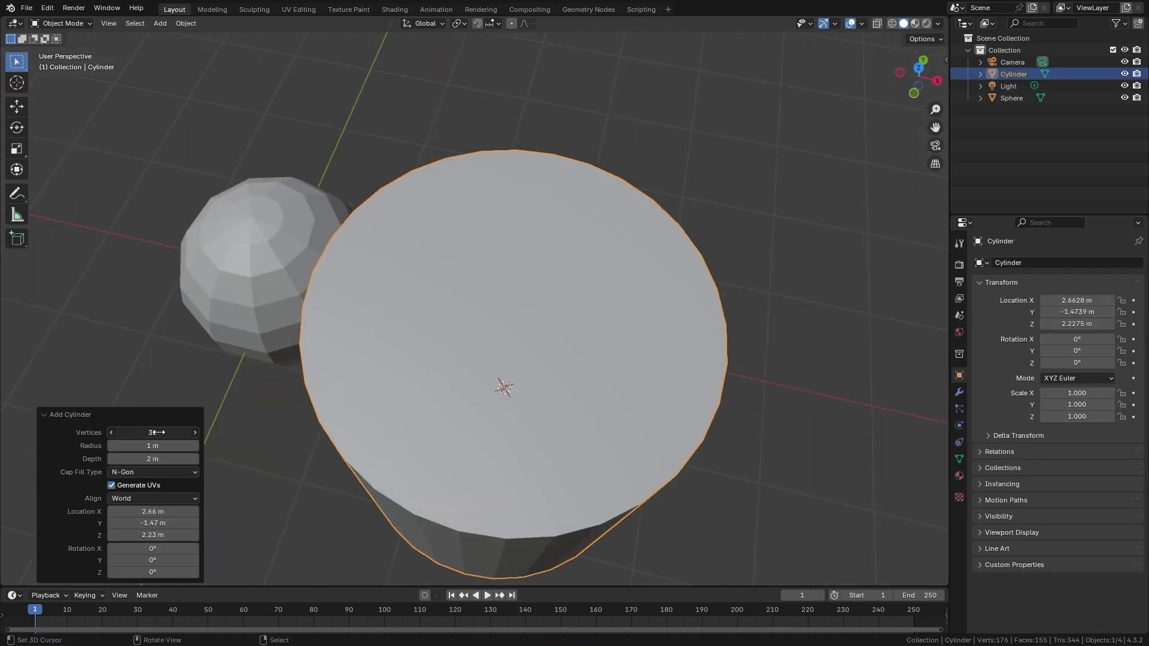
drag(158, 431, 150, 430)
scroll(320, 467, down, 3)
middle_drag(321, 467, 336, 424)
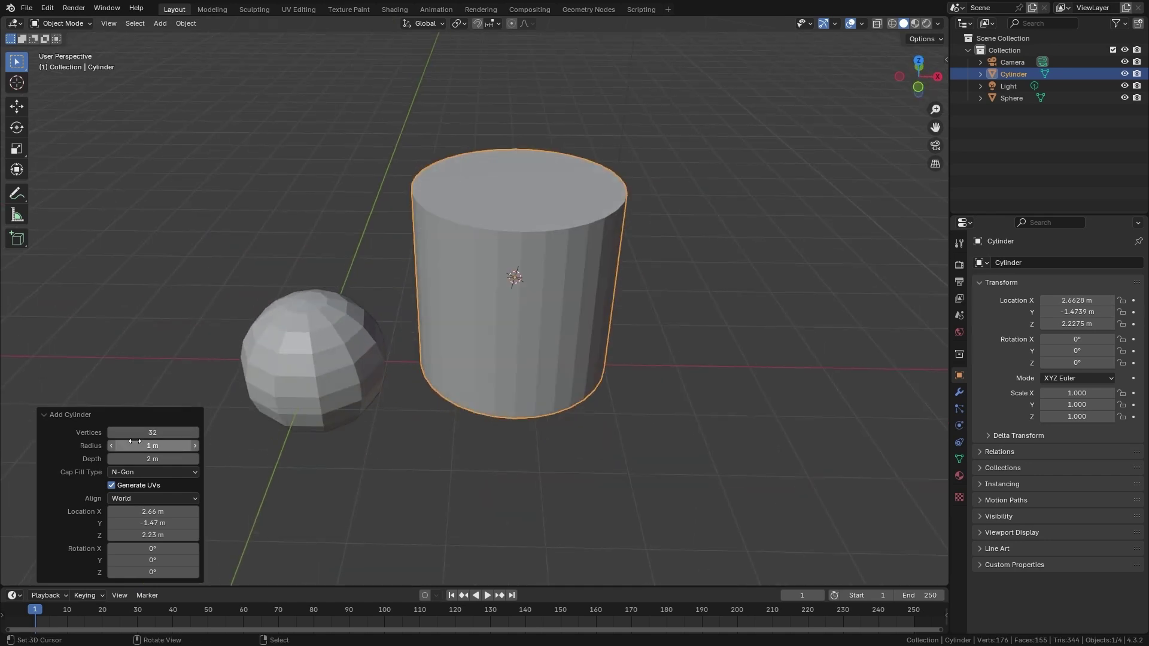
drag(136, 443, 181, 443)
alt+drag(568, 368, 590, 390)
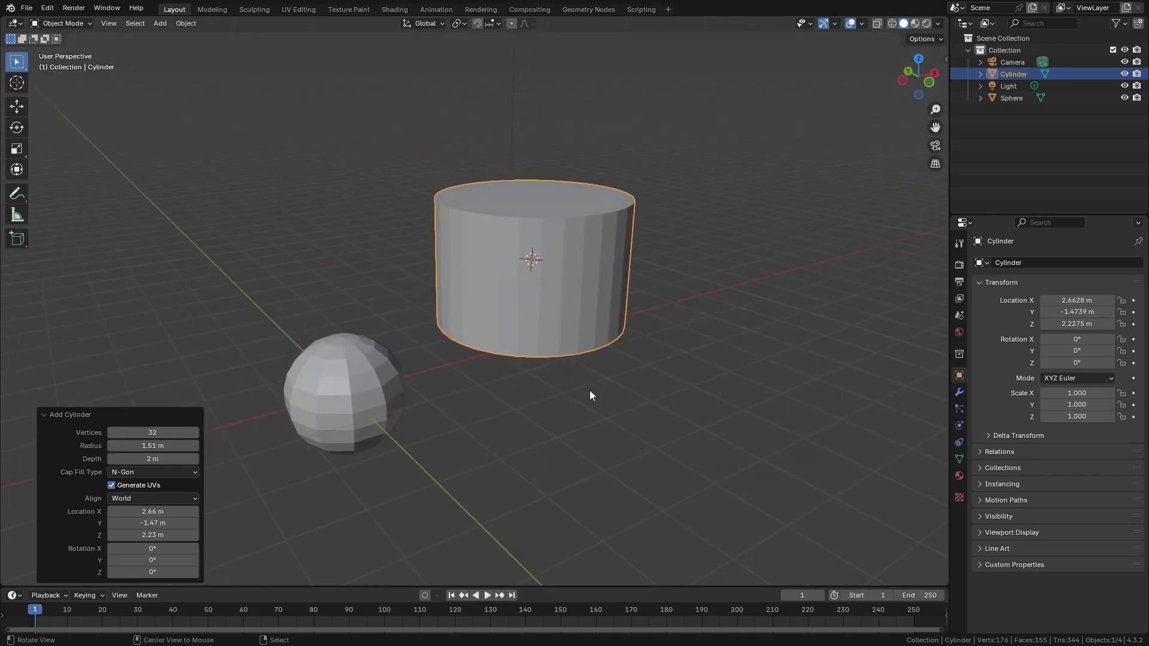
middle_drag(519, 431, 563, 394)
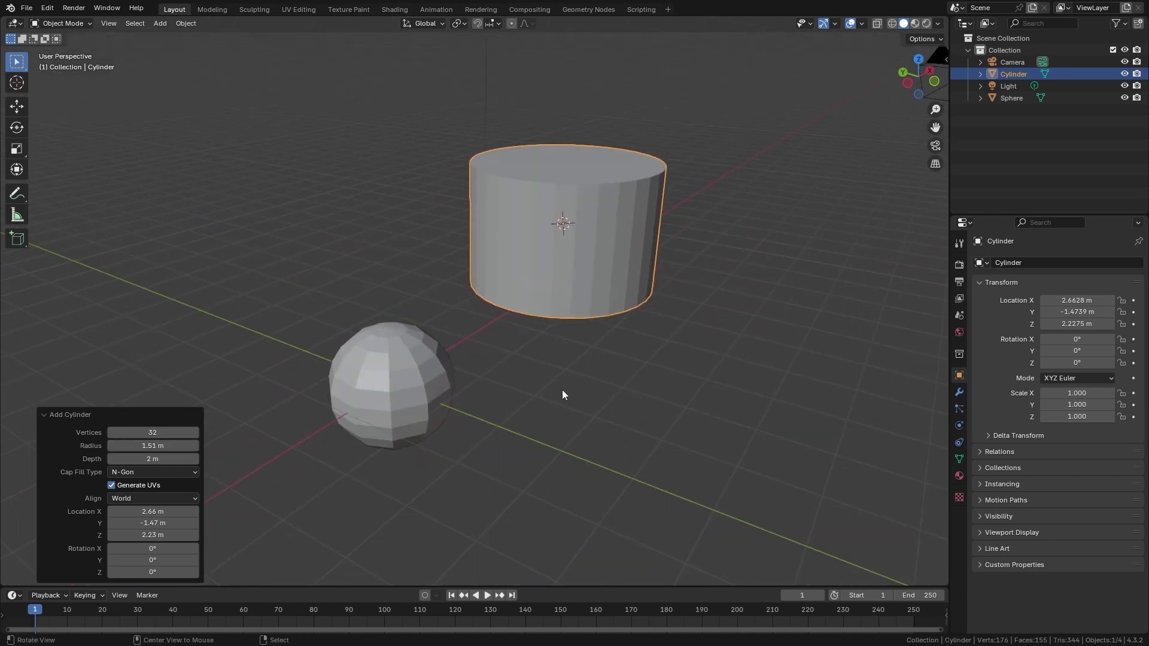
Duplicate the low-poly sphere with Shift+D and place the copy to its left
shift+click(463, 374)
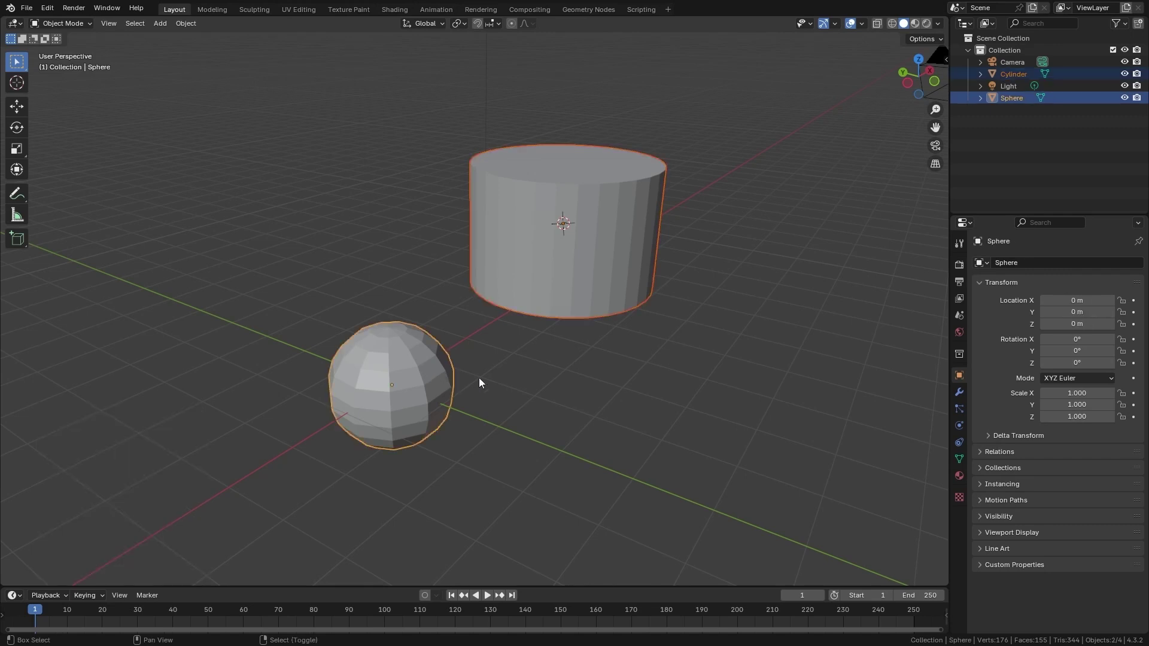
click(508, 408)
middle_drag(569, 344, 521, 381)
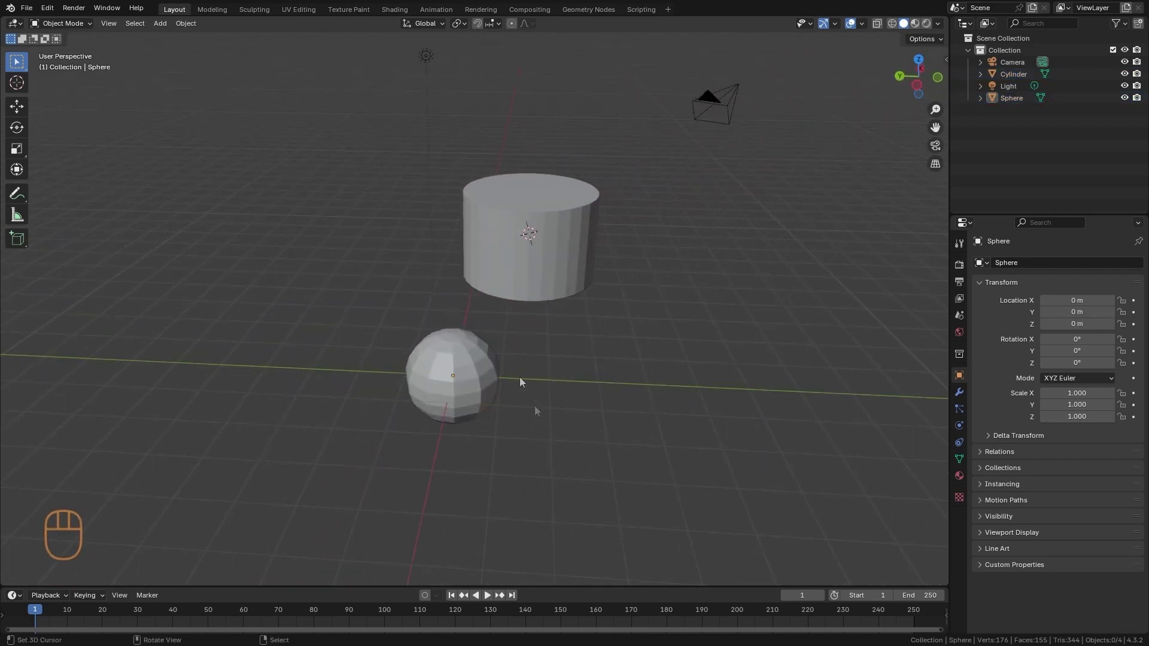
alt+drag(580, 456, 543, 447)
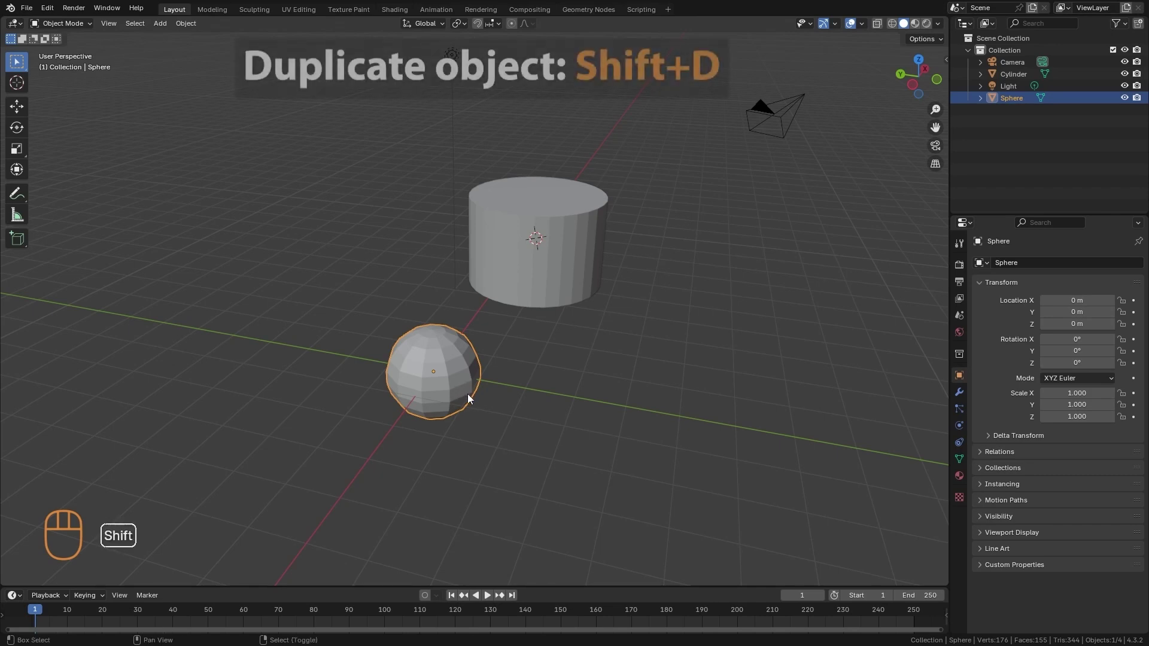
key(shift+d)
click(326, 308)
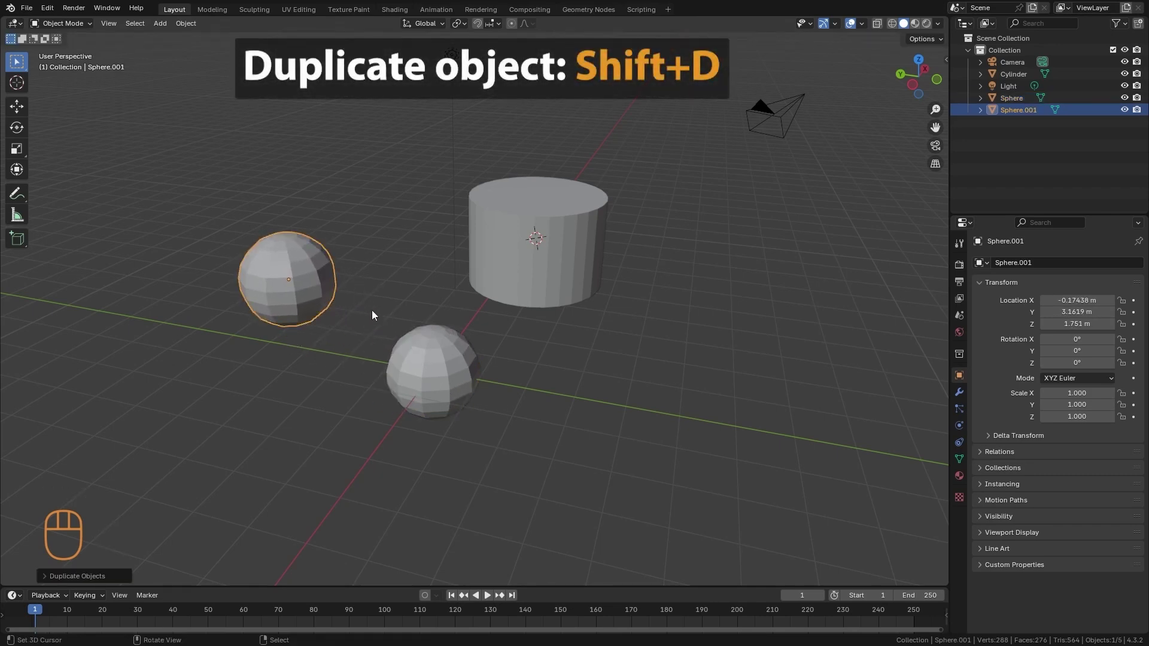
alt+drag(468, 337, 421, 499)
Duplicate both spheres, place the copies nearby, and deselect everything
shift+click(472, 368)
alt+drag(435, 397, 562, 419)
alt+shift+drag(562, 419, 347, 487)
key(shift+d)
click(623, 295)
key(alt+a)
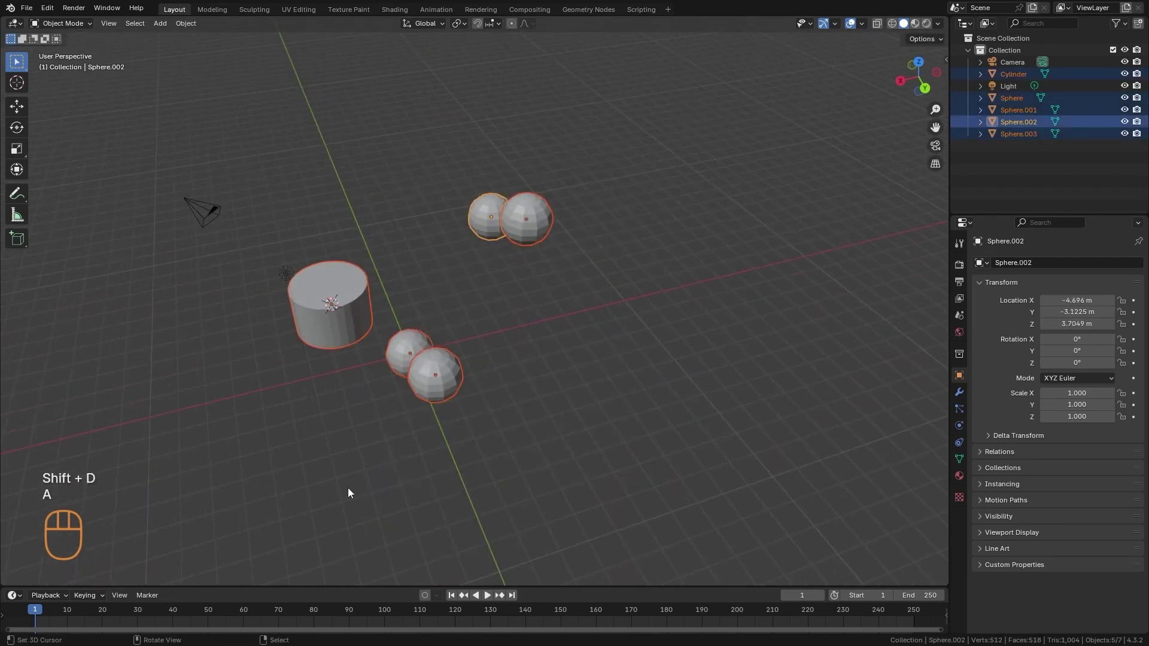
Duplicate the cylinder together with the four spheres and place the copied group nearby
key(shift+d)
click(461, 400)
key(alt+a)
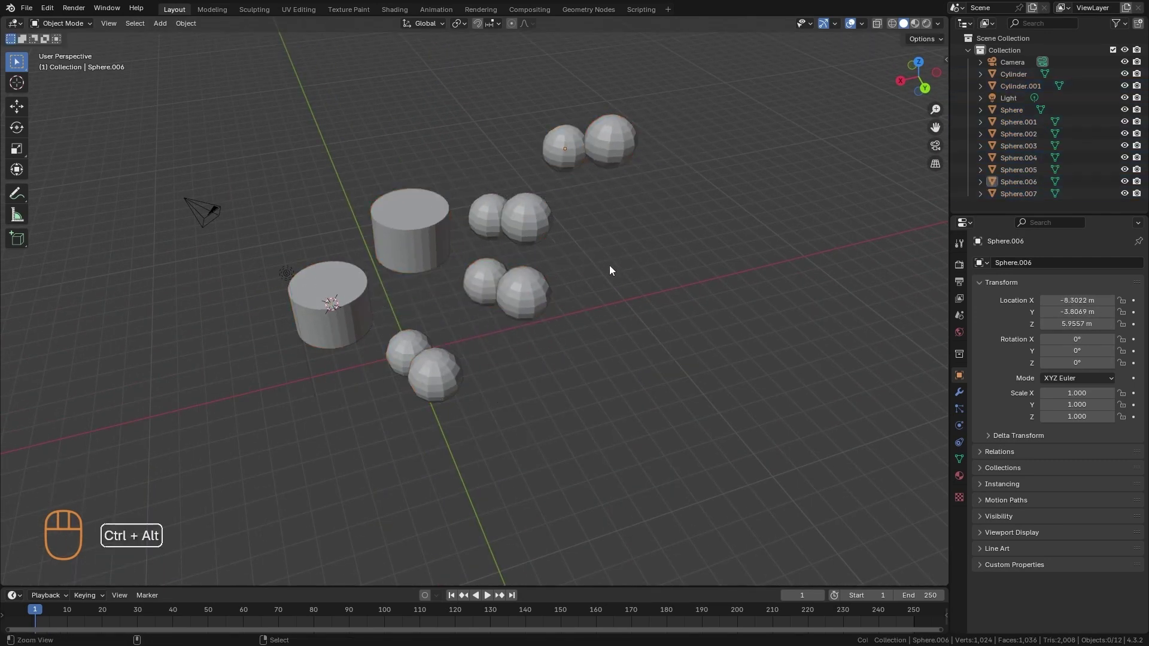
ctrl+alt+drag(609, 265, 524, 346)
alt+drag(519, 346, 563, 317)
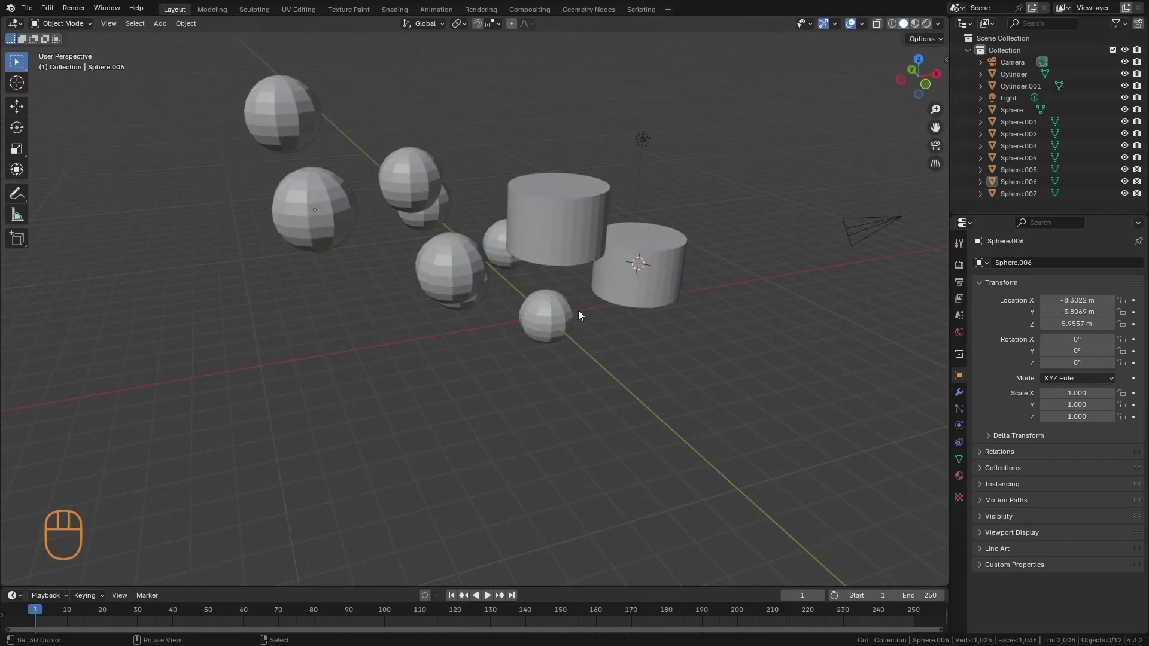